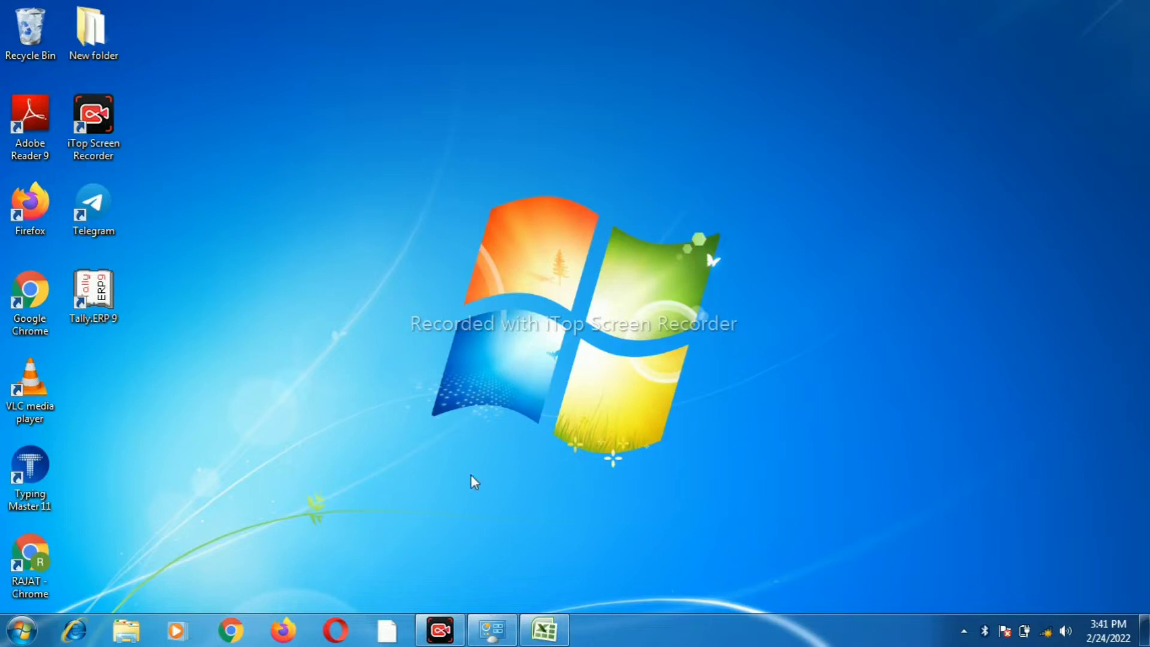
Launch Excel from the Run box and maximize its window
{"action": "key", "text": "super+r"}
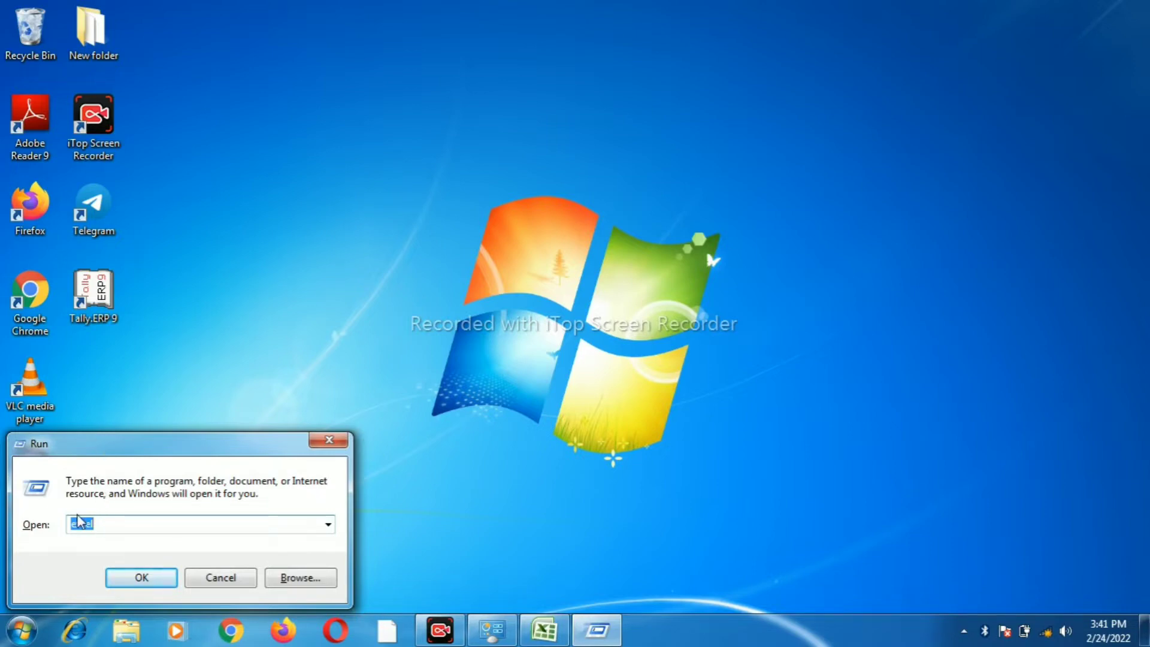
{"action": "left_click", "coordinate": [137, 578]}
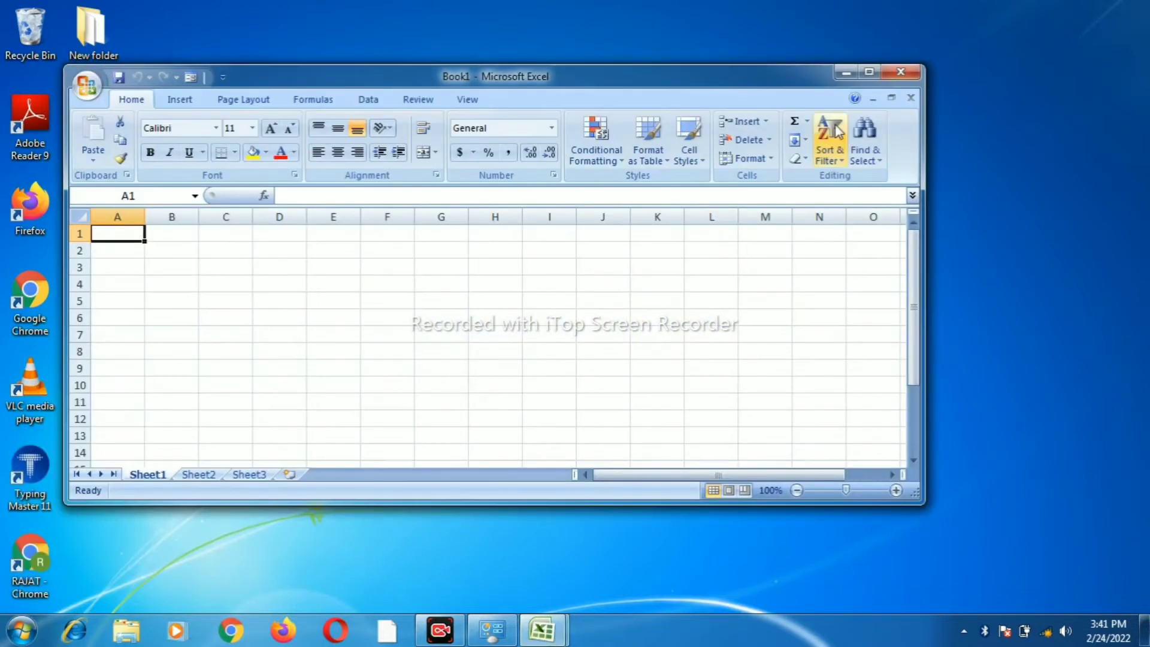
{"action": "left_click", "coordinate": [868, 72]}
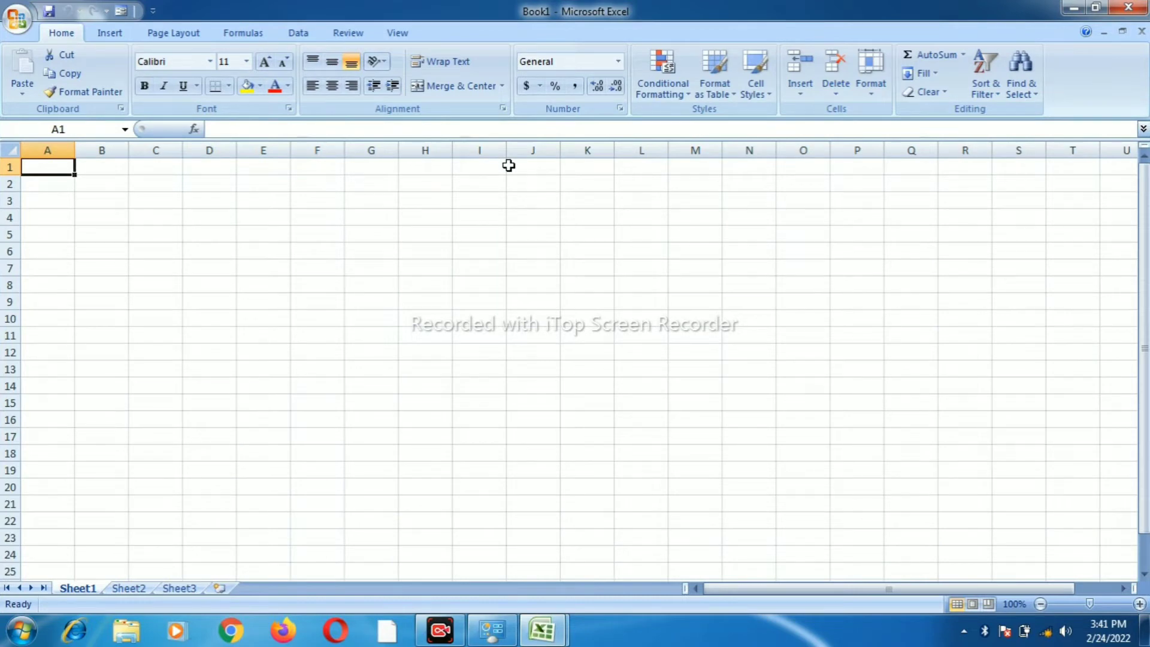
Try opening the recent ashuconsoli workbook, then cancel the file-in-use warning
{"action": "left_click", "coordinate": [18, 18]}
{"action": "left_click", "coordinate": [128, 69]}
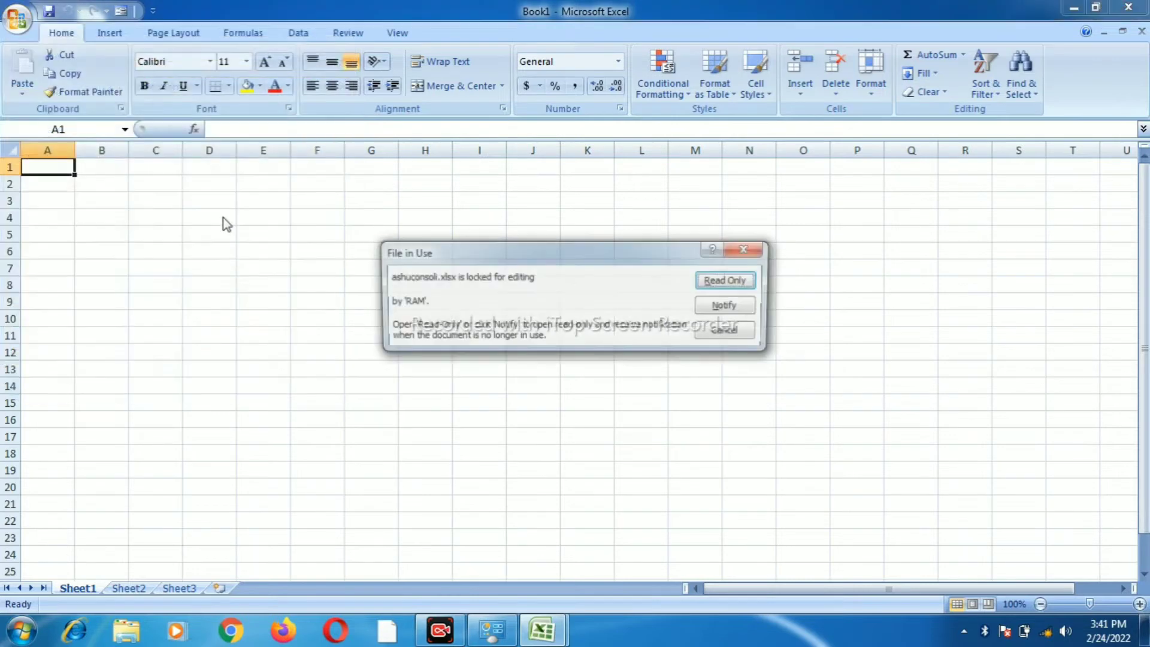
{"action": "left_click", "coordinate": [726, 333]}
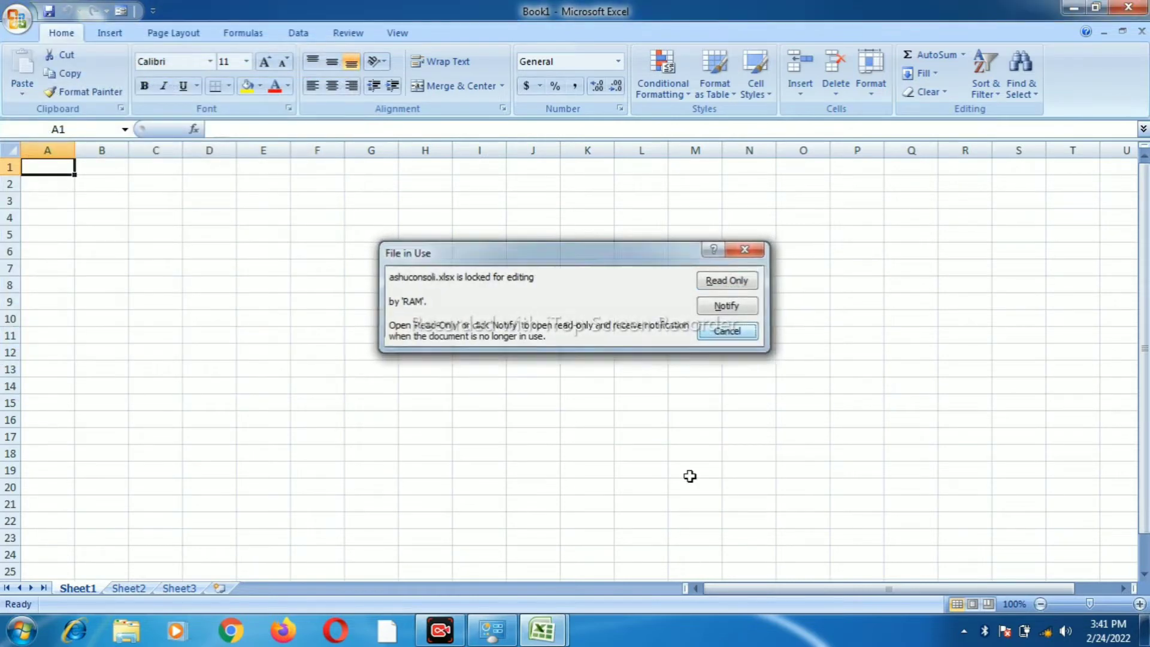
In the ashuconsoli window, change the H1 heading 'per' to 'percentage' and widen column H
{"action": "mouse_move", "coordinate": [559, 642]}
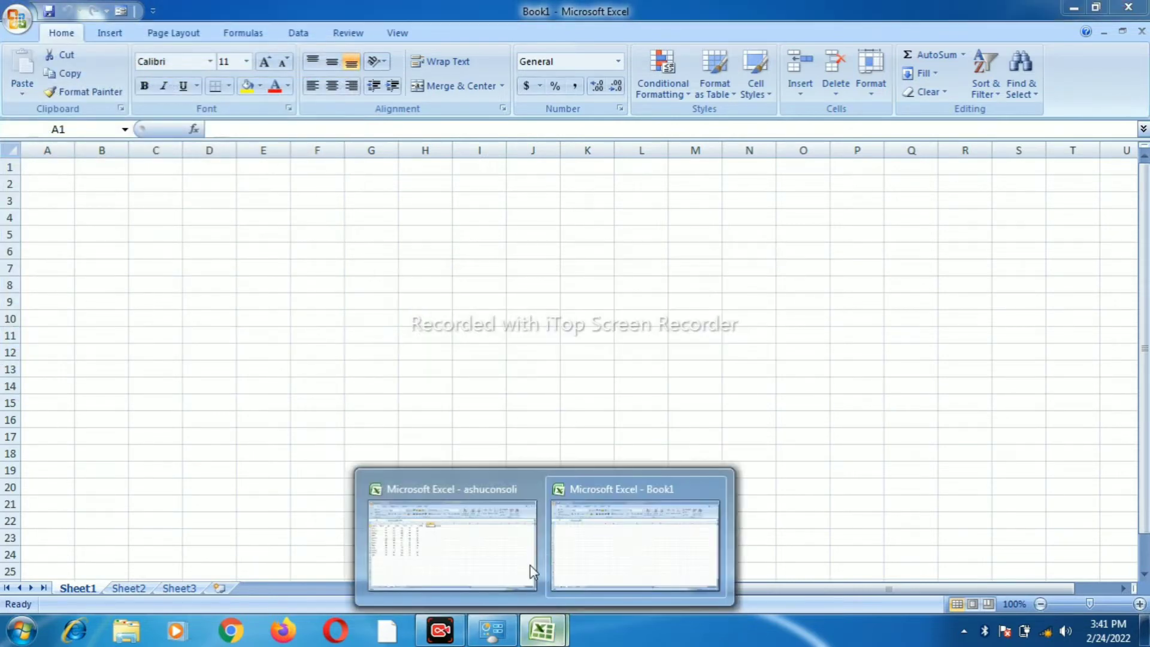
{"action": "left_click", "coordinate": [487, 539]}
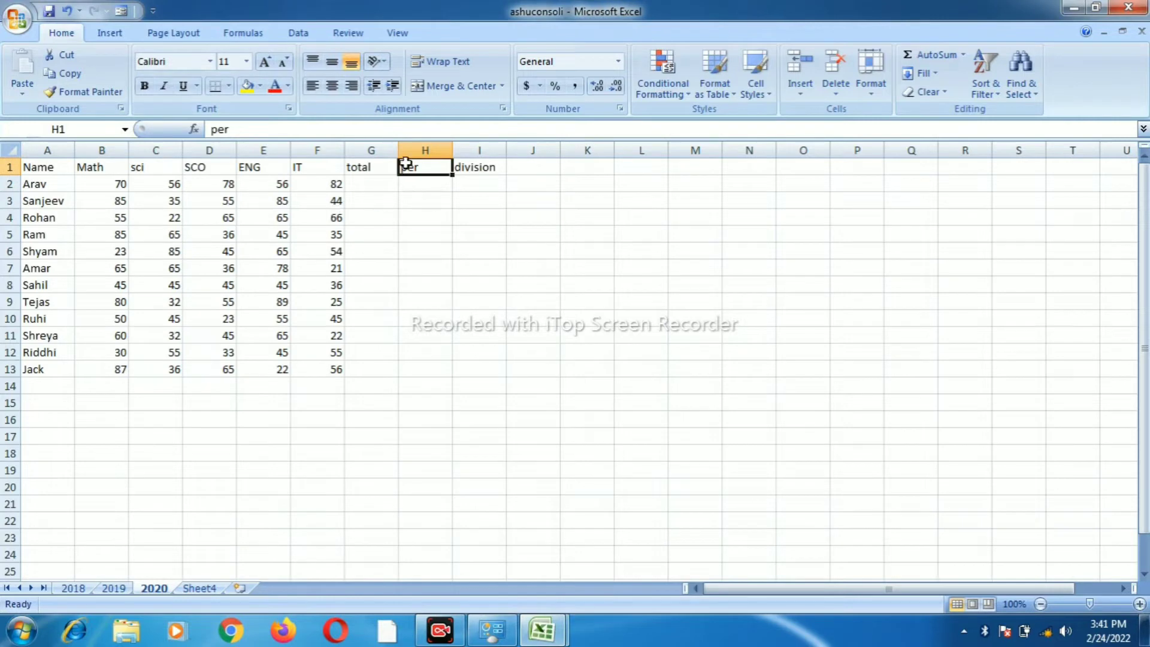
{"action": "double_click", "coordinate": [427, 167]}
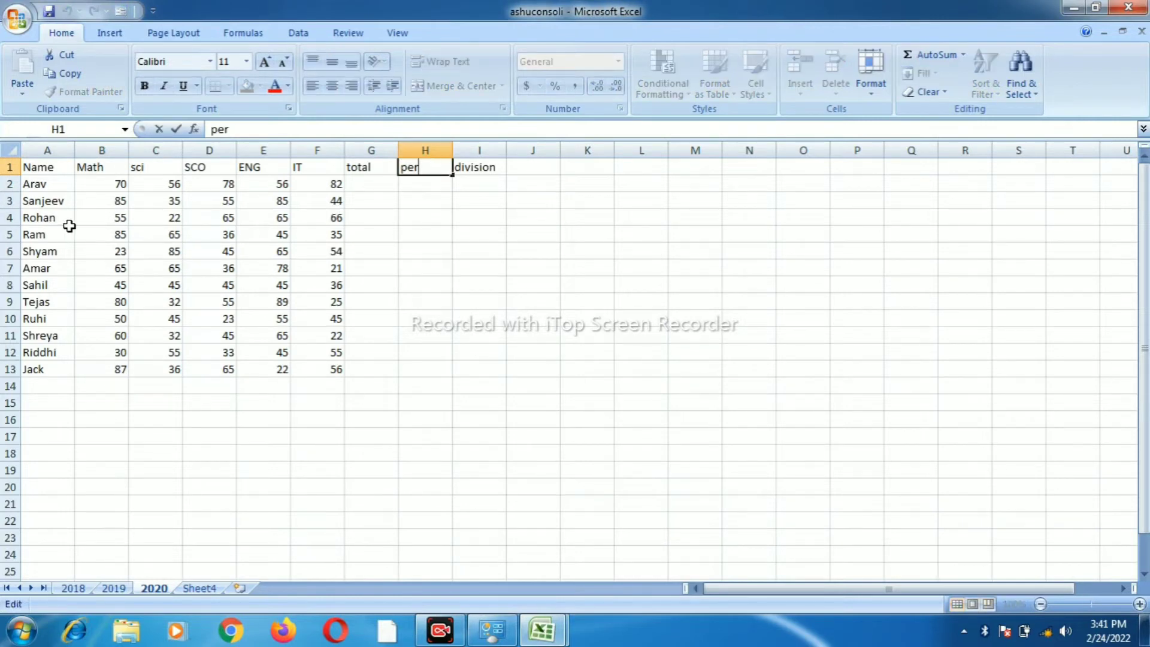
{"action": "left_click", "coordinate": [68, 229]}
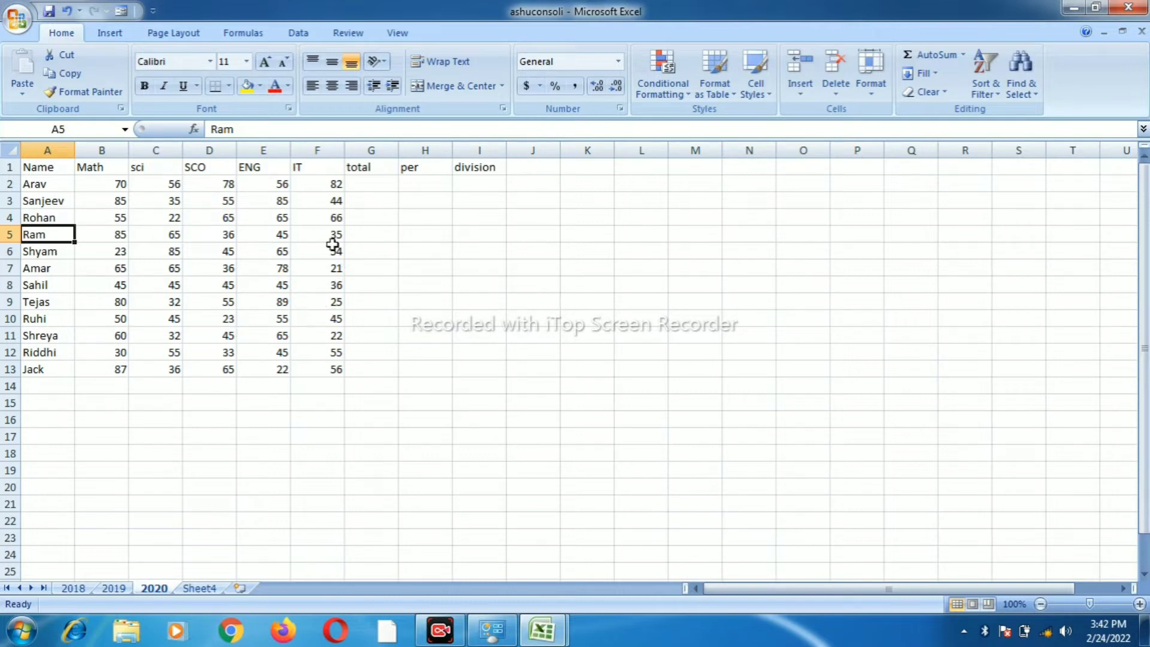
{"action": "double_click", "coordinate": [428, 169]}
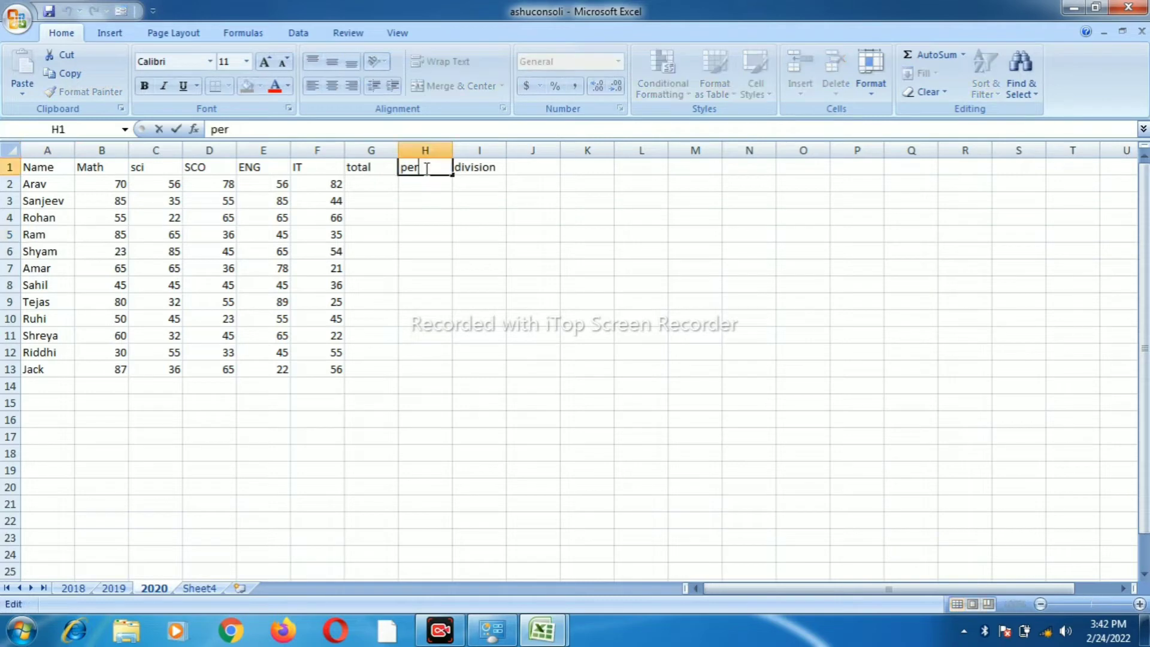
{"action": "type", "text": "centage"}
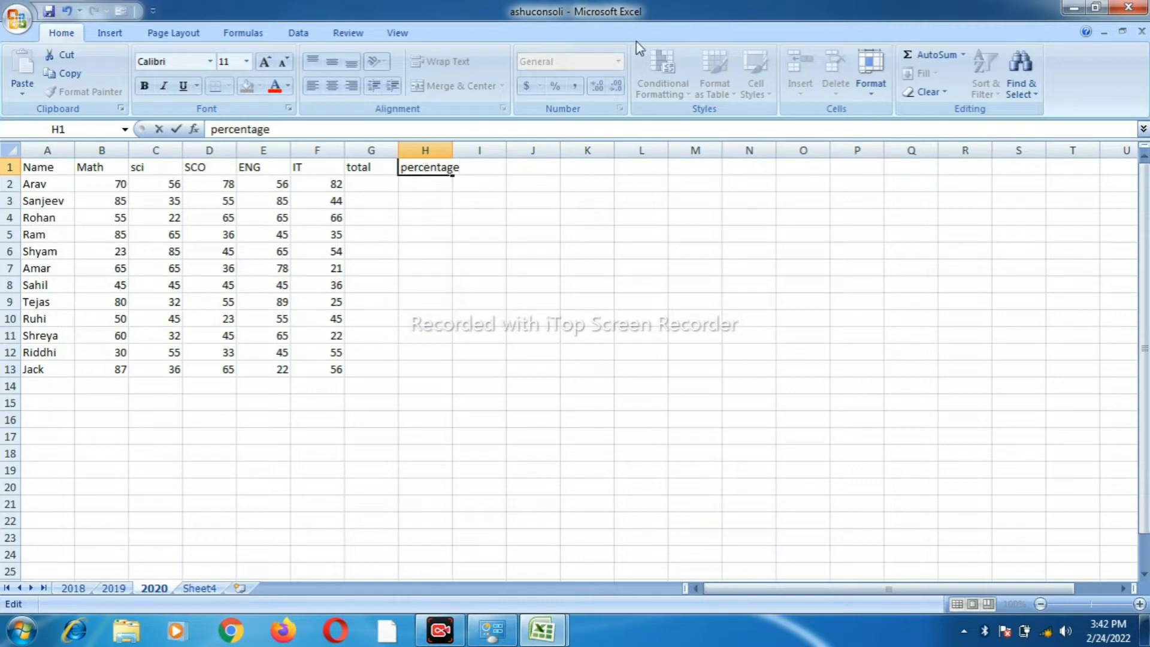
{"action": "left_click", "coordinate": [448, 219]}
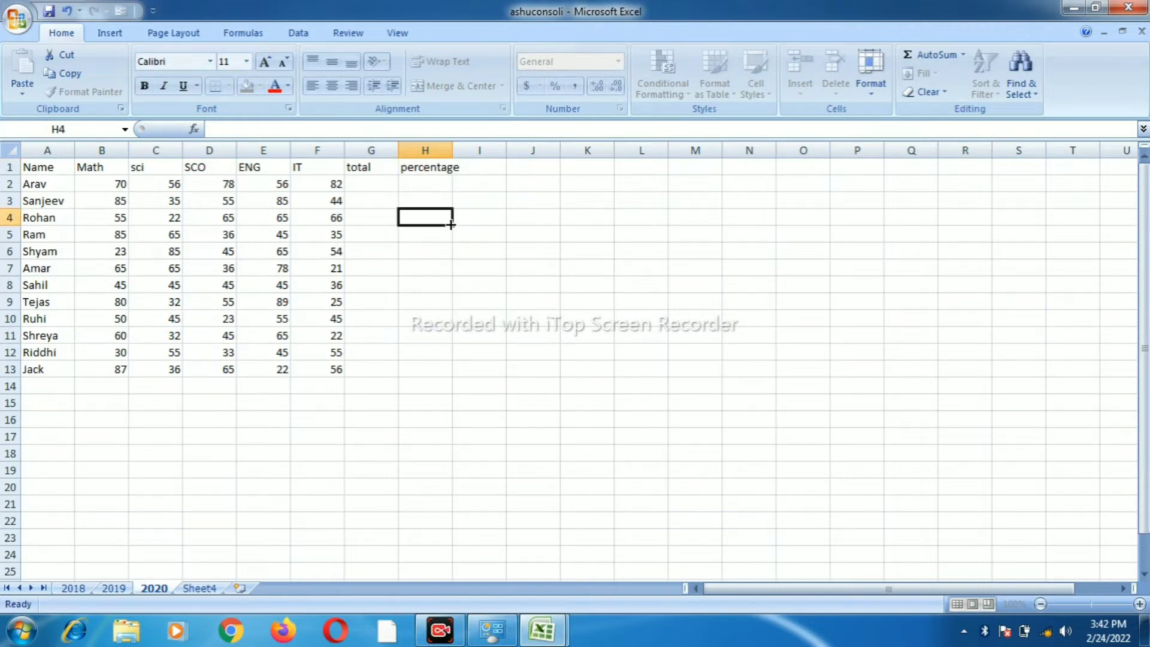
{"action": "left_click_drag", "start_coordinate": [453, 153], "coordinate": [472, 153]}
{"action": "left_click", "coordinate": [364, 185]}
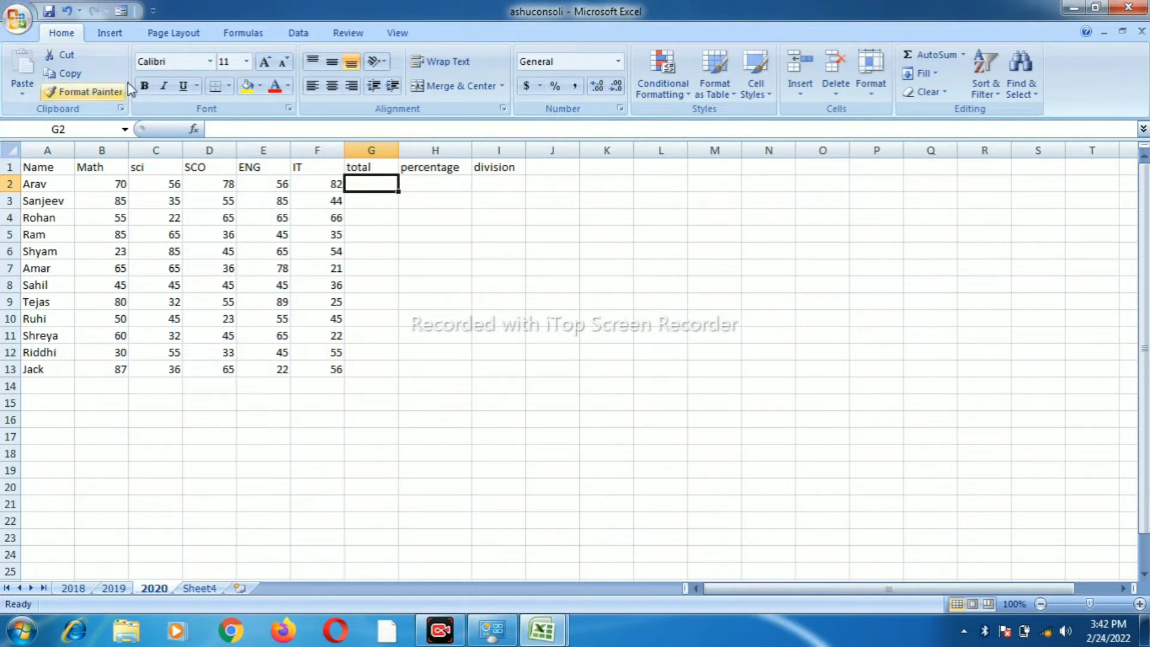
Select row 1 and insert blank rows until the table headings reach row 9
{"action": "left_click", "coordinate": [5, 169]}
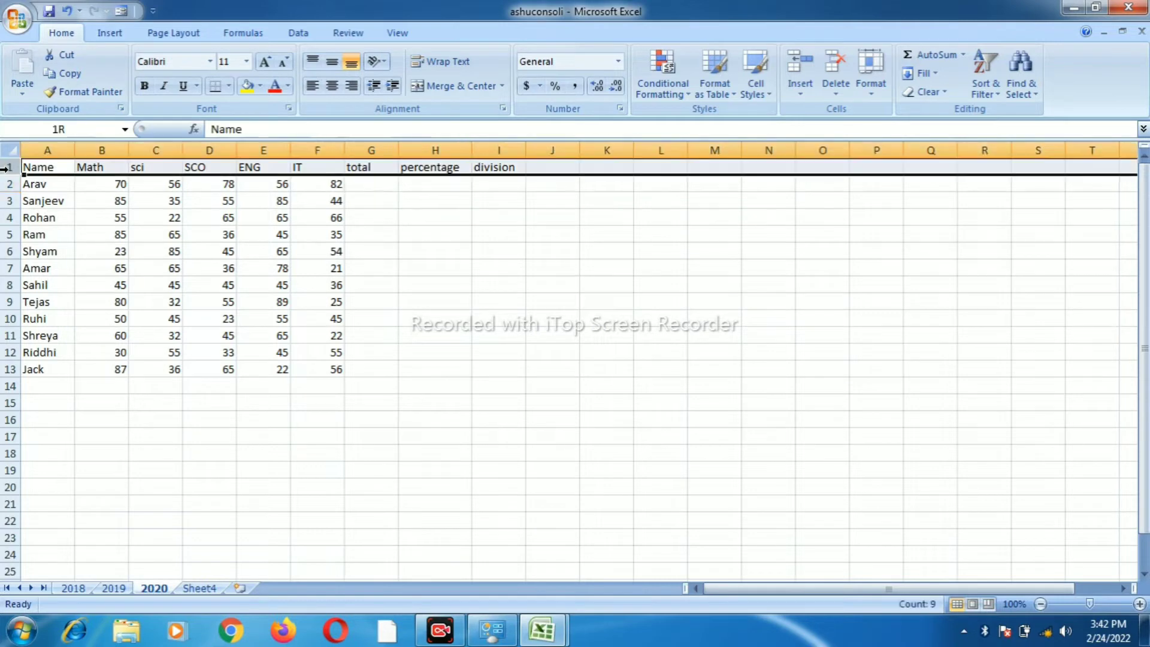
{"action": "left_click", "coordinate": [109, 225]}
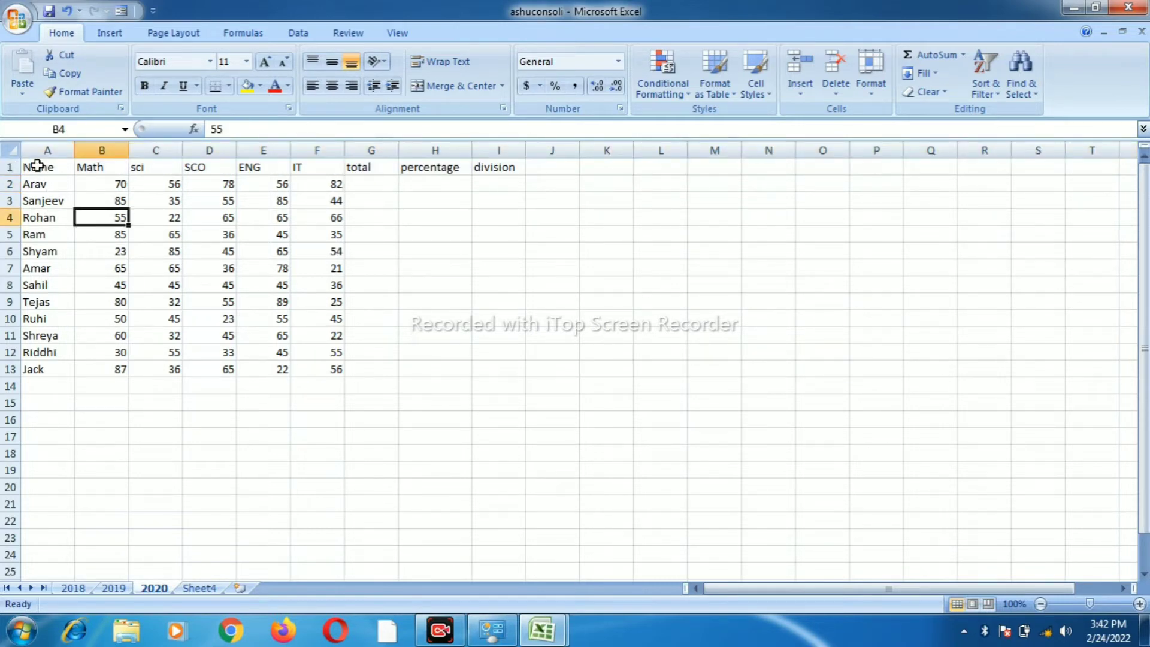
{"action": "left_click", "coordinate": [411, 288]}
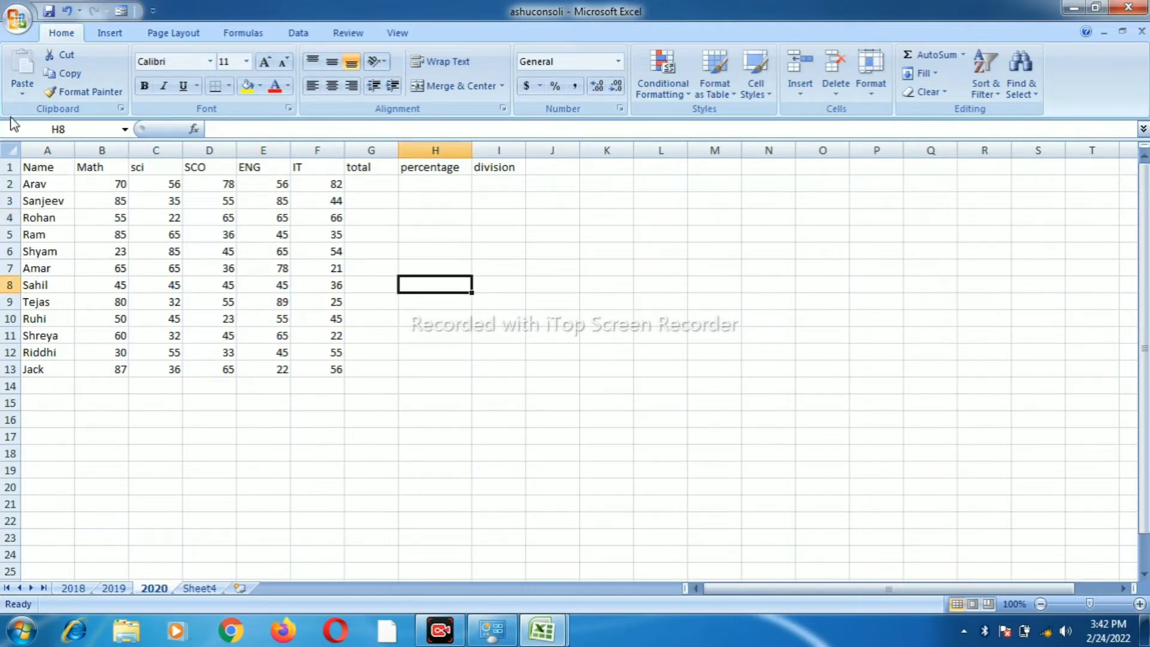
{"action": "left_click", "coordinate": [9, 166]}
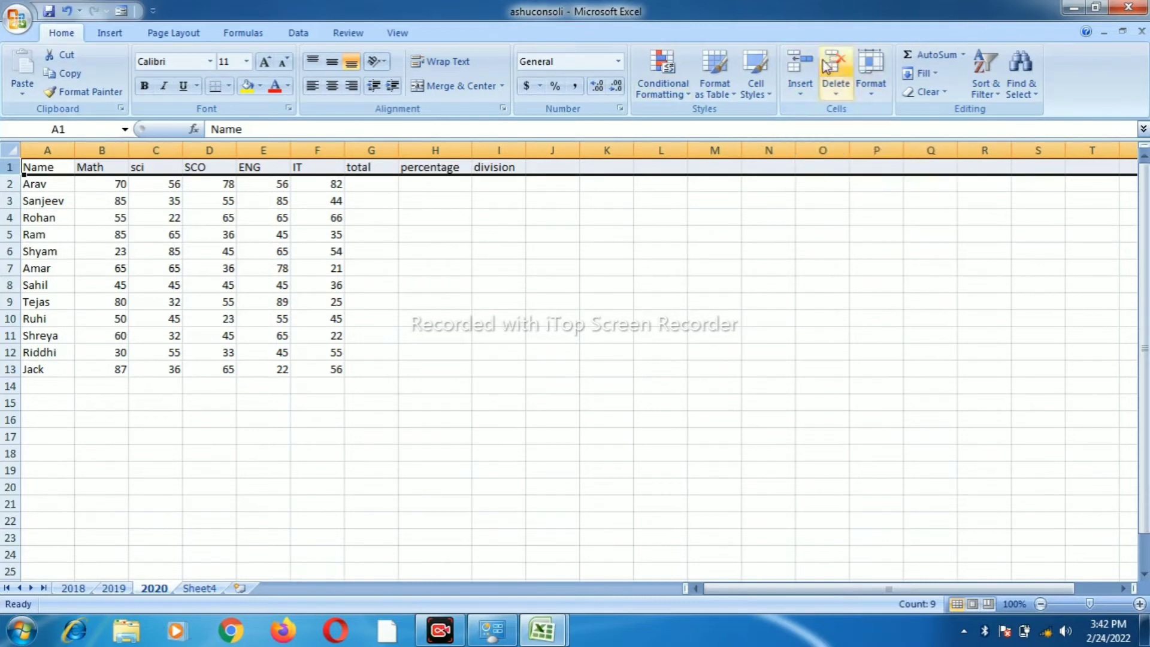
{"action": "left_click", "coordinate": [799, 66]}
{"action": "left_click", "coordinate": [799, 66]}
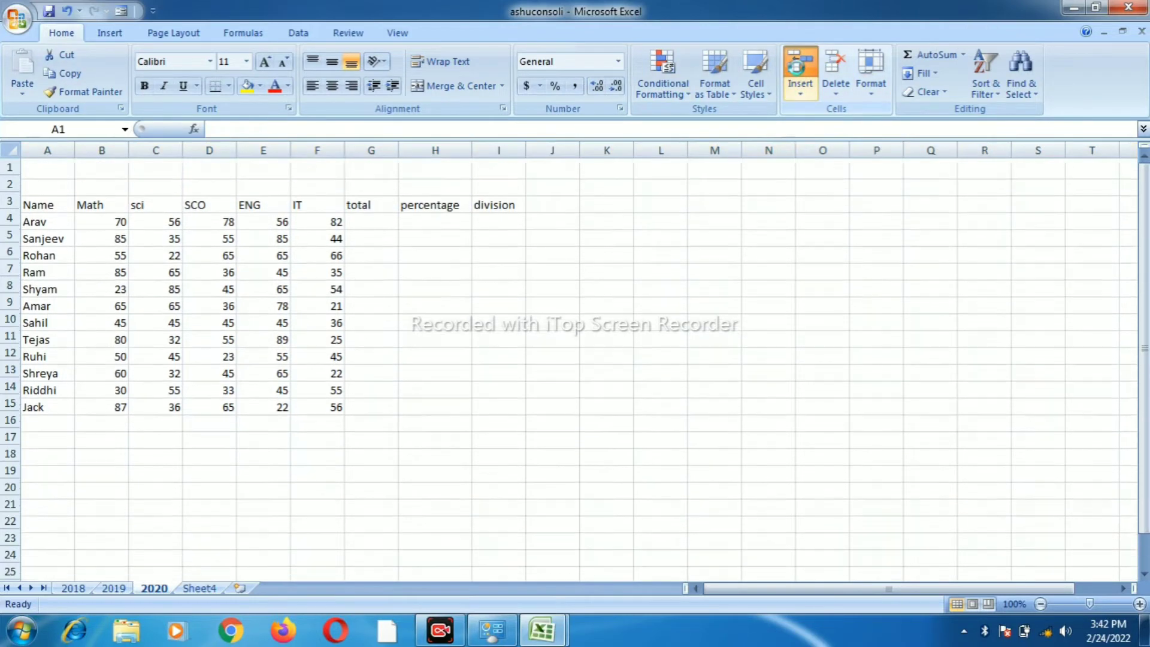
{"action": "left_click", "coordinate": [798, 66]}
{"action": "left_click", "coordinate": [798, 66]}
{"action": "left_click", "coordinate": [799, 66]}
{"action": "left_click", "coordinate": [798, 66]}
{"action": "left_click", "coordinate": [799, 66]}
{"action": "left_click", "coordinate": [798, 65]}
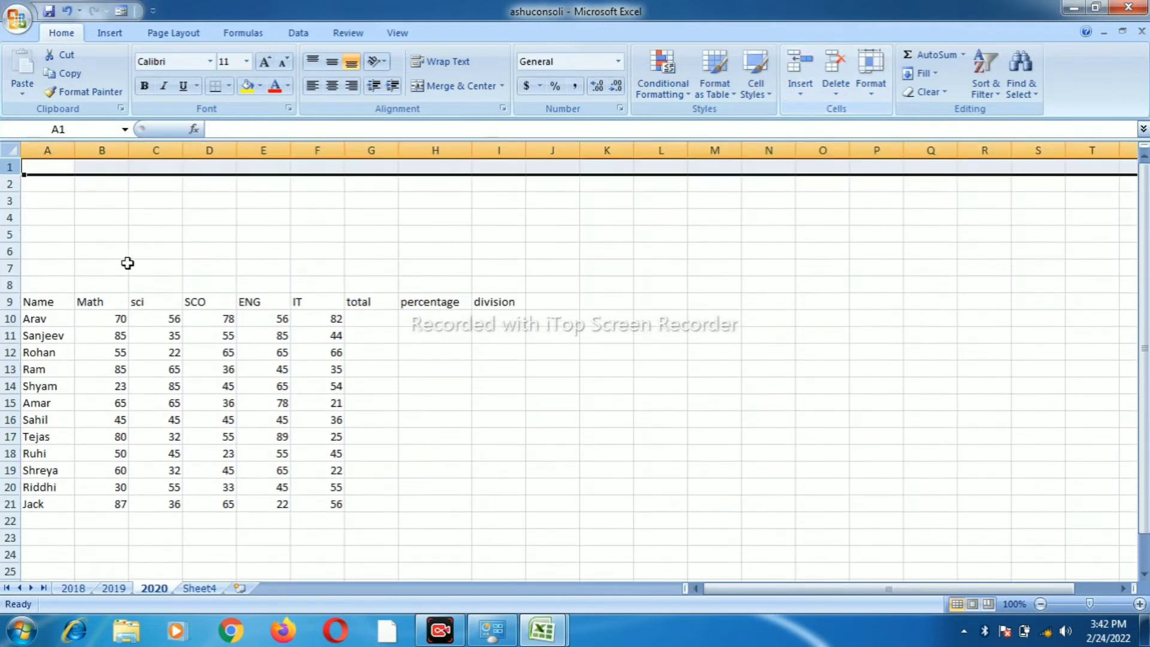
{"action": "left_click_drag", "start_coordinate": [62, 167], "coordinate": [480, 270]}
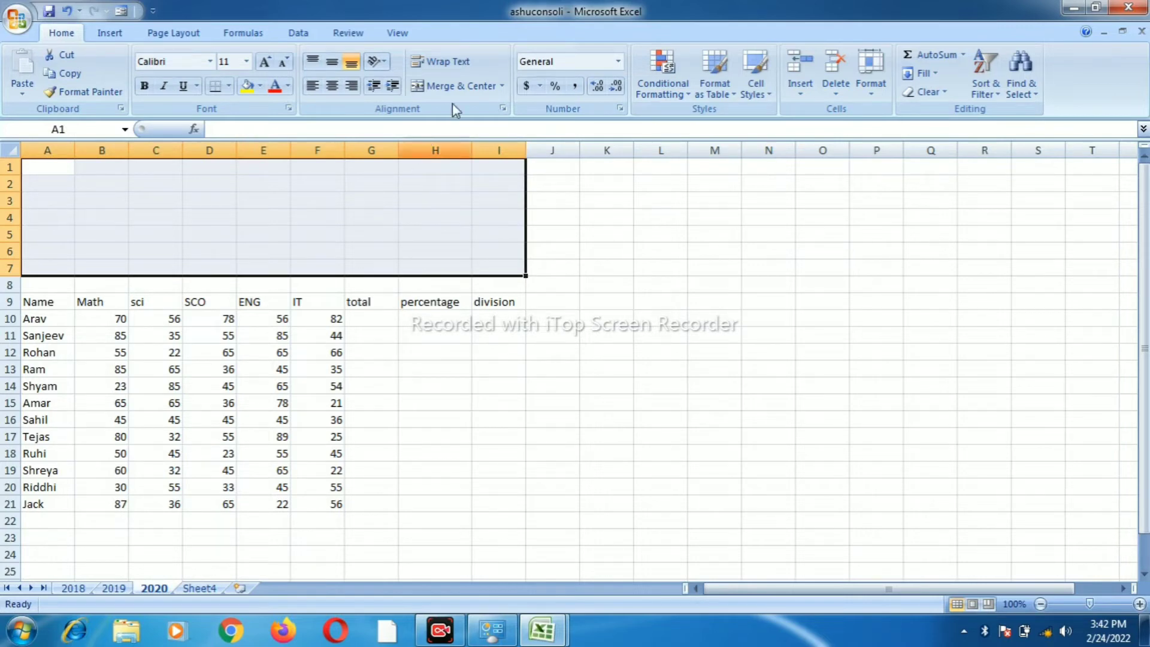
Merge and centre A1:I7 with Wrap Text on, then start editing the merged cell
{"action": "left_click", "coordinate": [457, 87]}
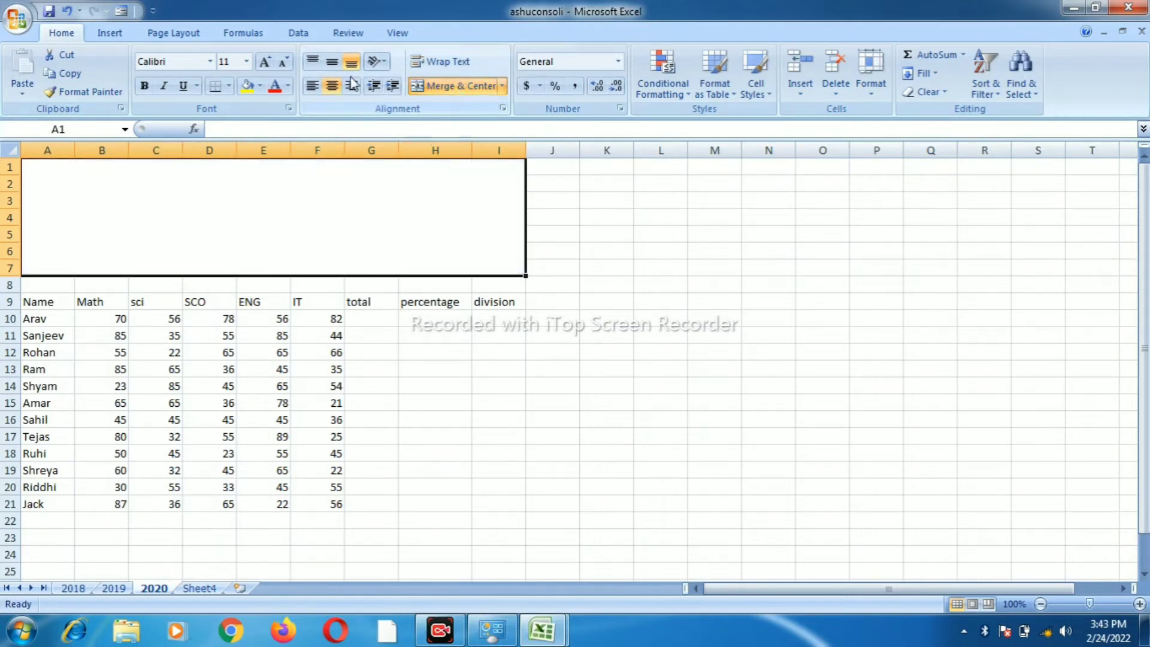
{"action": "left_click", "coordinate": [442, 62]}
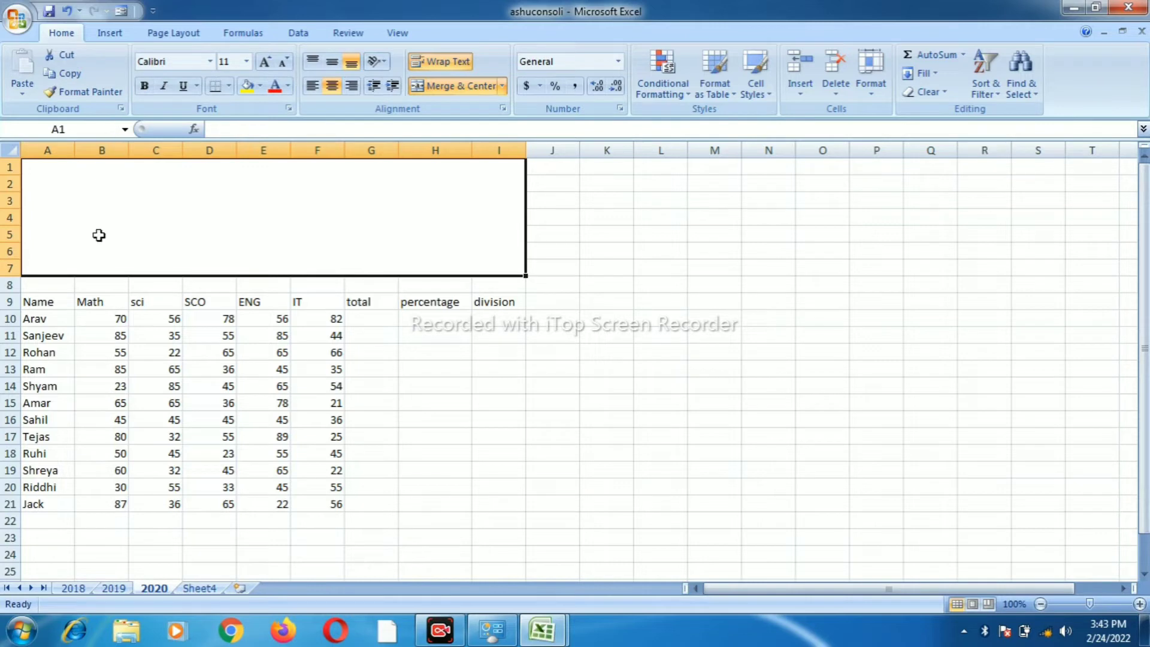
{"action": "left_click", "coordinate": [437, 368]}
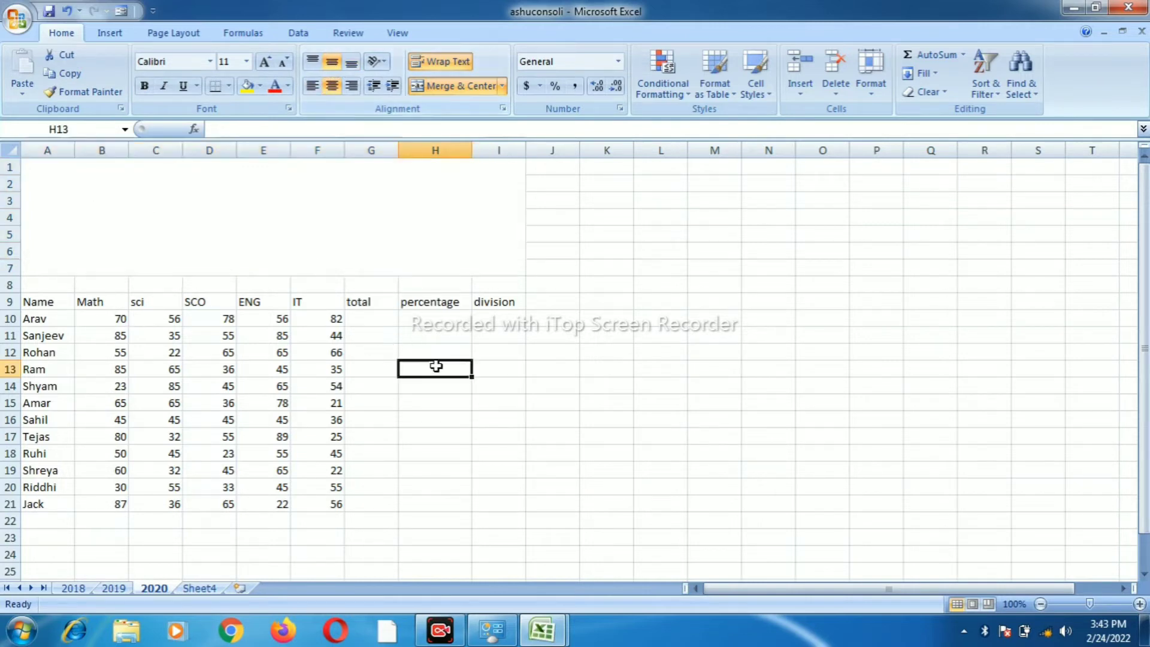
{"action": "left_click", "coordinate": [323, 213]}
{"action": "double_click", "coordinate": [326, 212]}
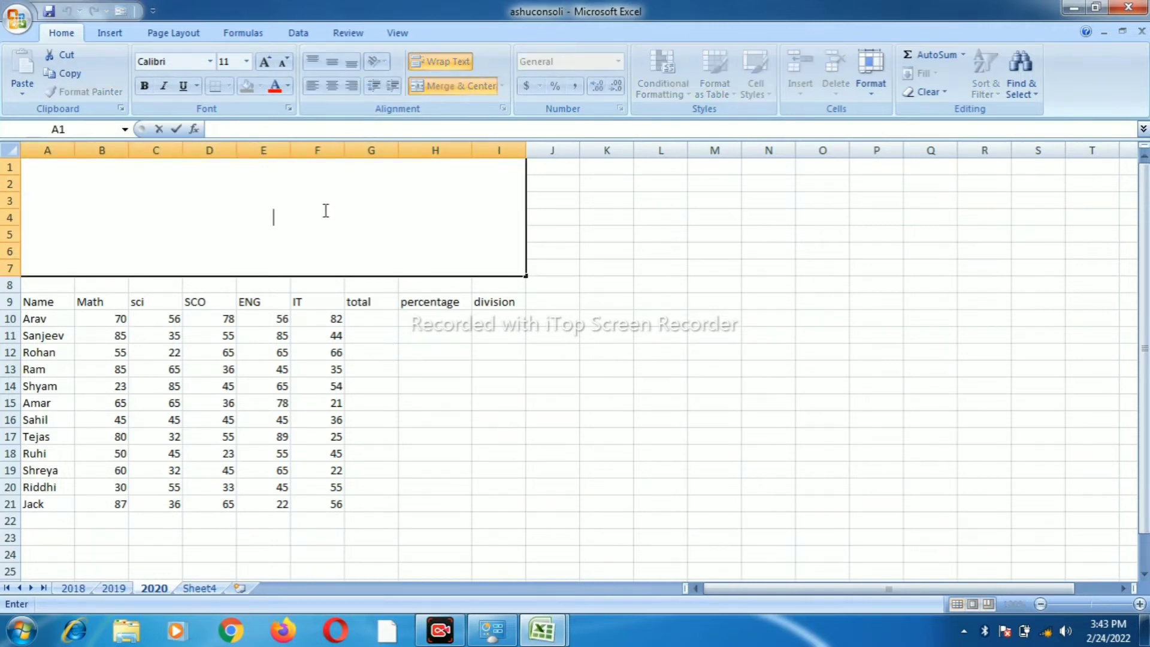
Type the title 'S.J. Intermediate School' in the merged block, correcting a typo
{"action": "type", "text": "S.J."}
{"action": "type", "text": "Inte"}
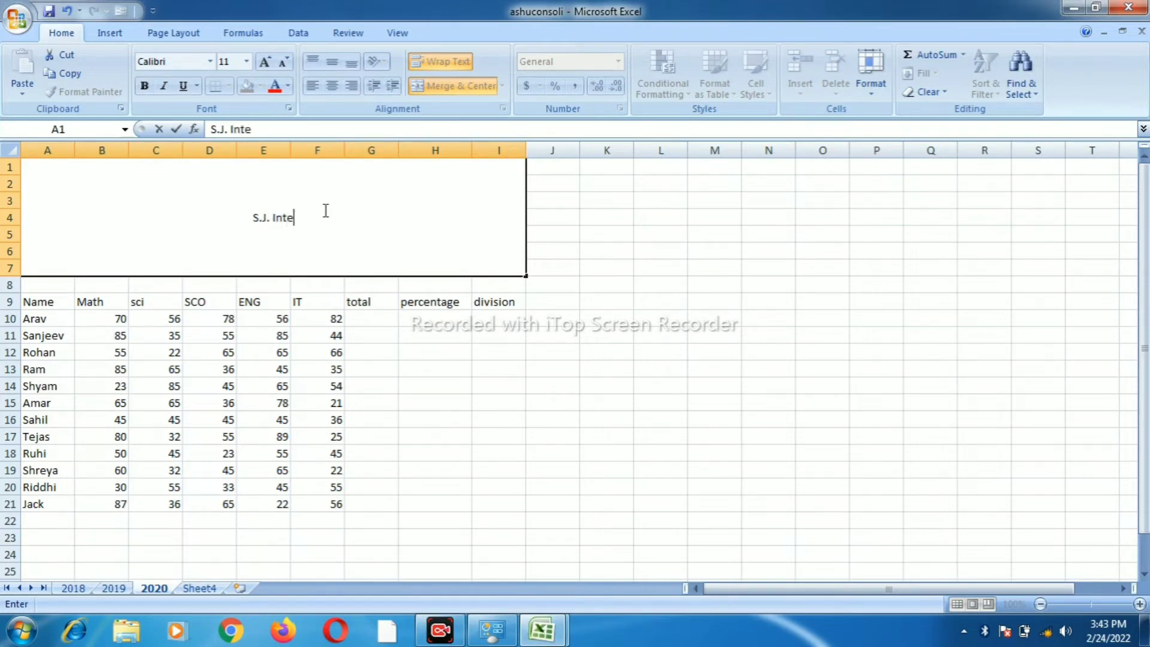
{"action": "type", "text": "rmediar"}
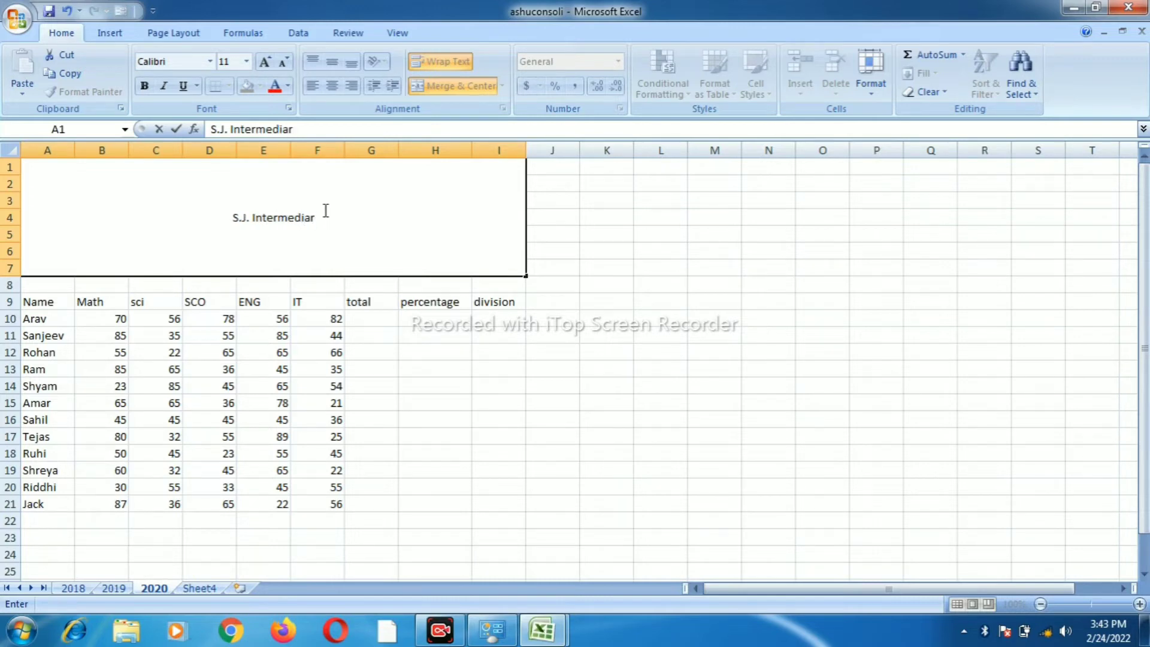
{"action": "key", "text": "BackSpace"}
{"action": "type", "text": "te"}
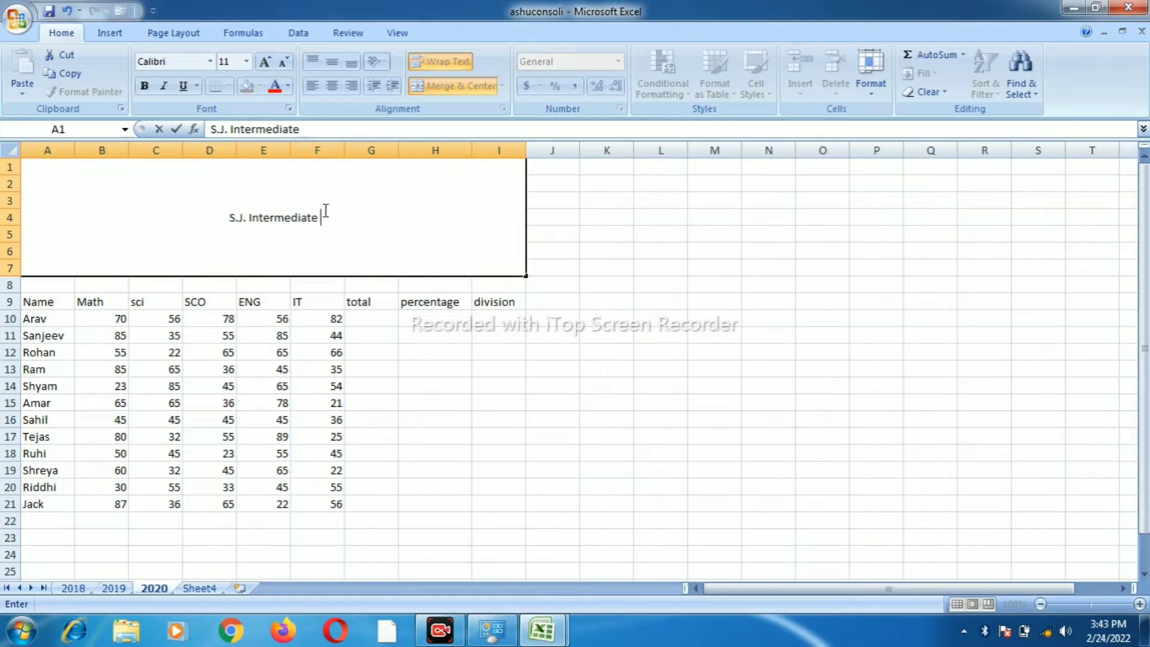
{"action": "type", "text": " School"}
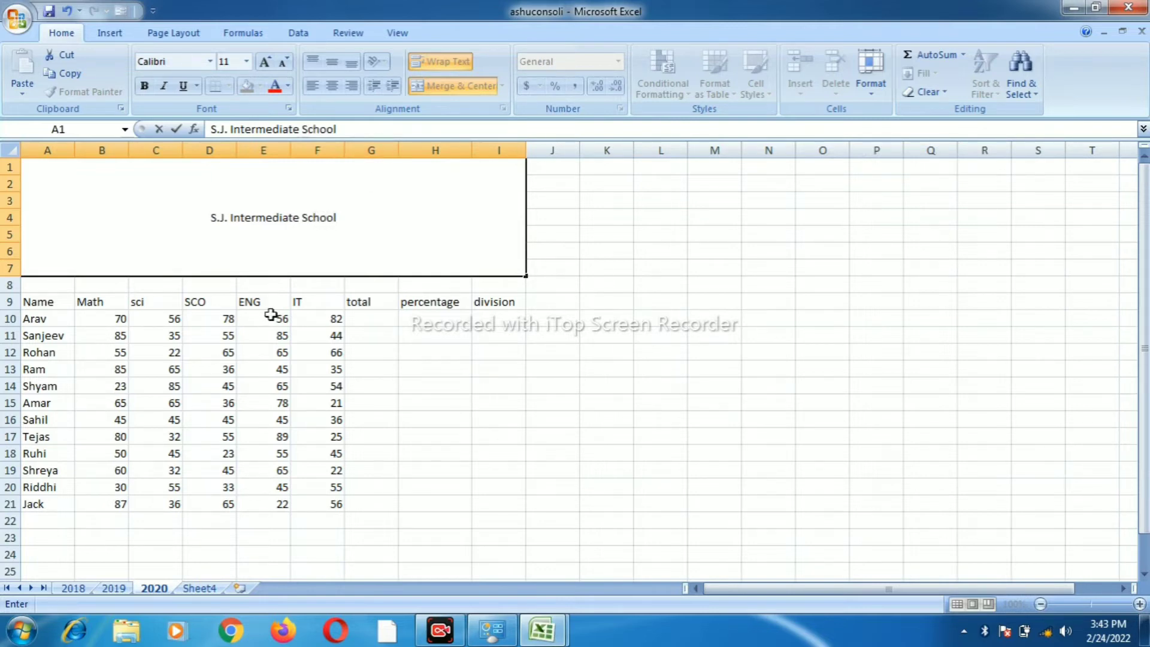
Enlarge the title text to 36 point and colour it red
{"action": "left_click_drag", "start_coordinate": [352, 218], "coordinate": [207, 172]}
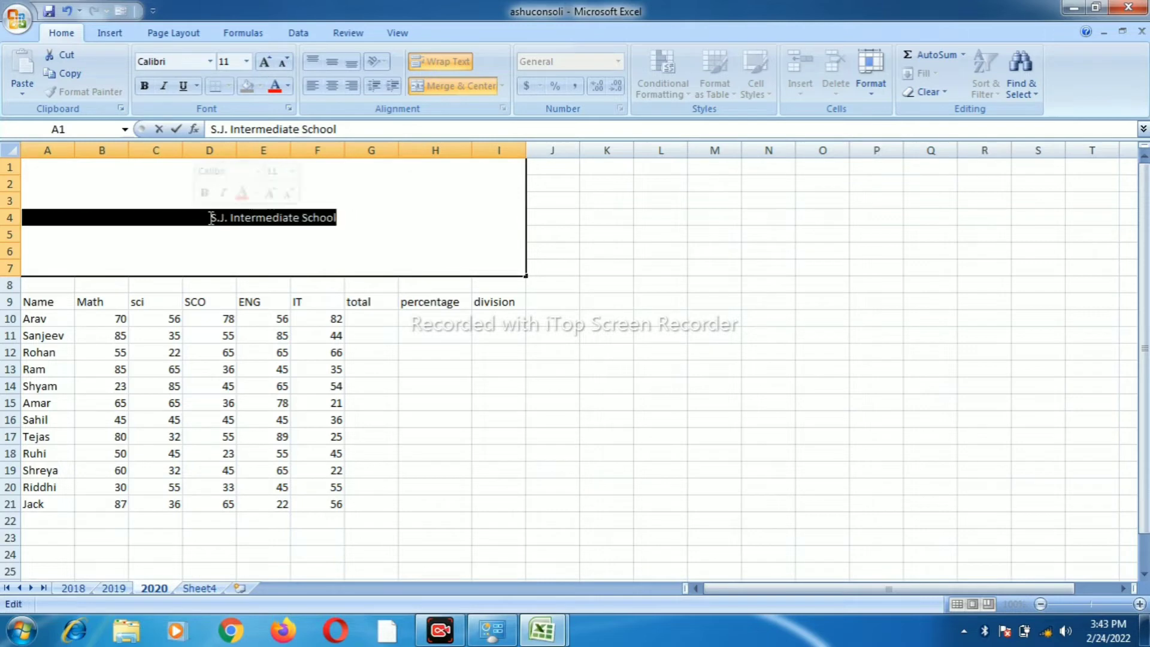
{"action": "left_click", "coordinate": [264, 65]}
{"action": "left_click", "coordinate": [264, 65]}
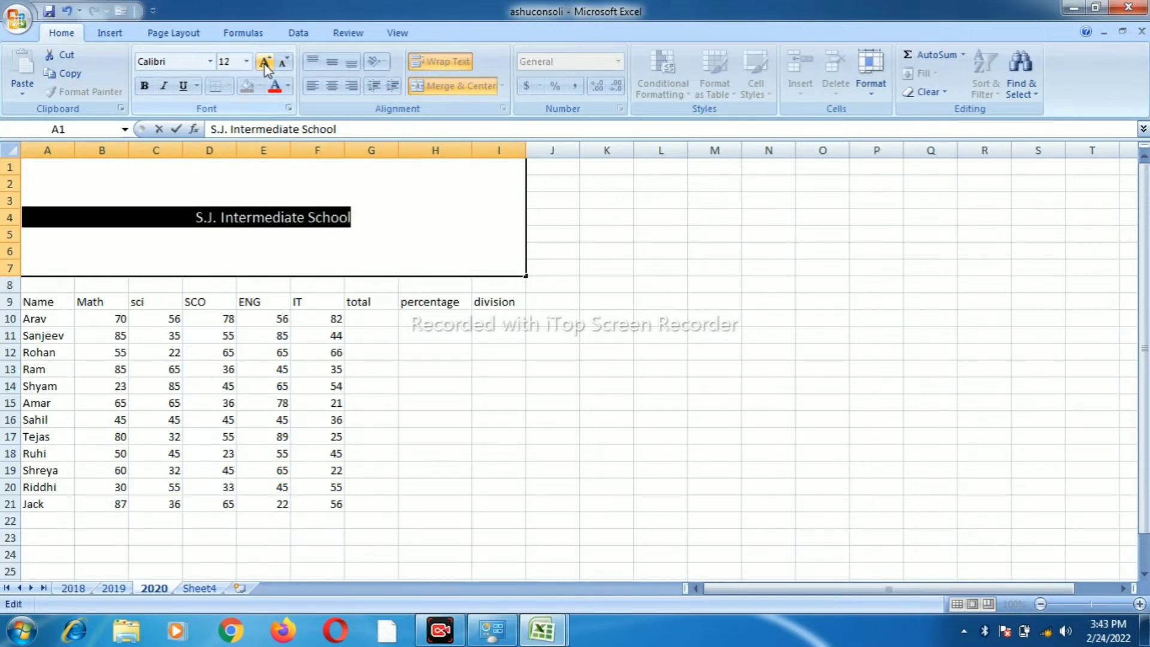
{"action": "left_click", "coordinate": [264, 65]}
{"action": "left_click", "coordinate": [264, 65]}
{"action": "left_click", "coordinate": [264, 64]}
{"action": "left_click", "coordinate": [265, 65]}
{"action": "left_click", "coordinate": [264, 65]}
{"action": "left_click", "coordinate": [264, 65]}
{"action": "left_click", "coordinate": [265, 63]}
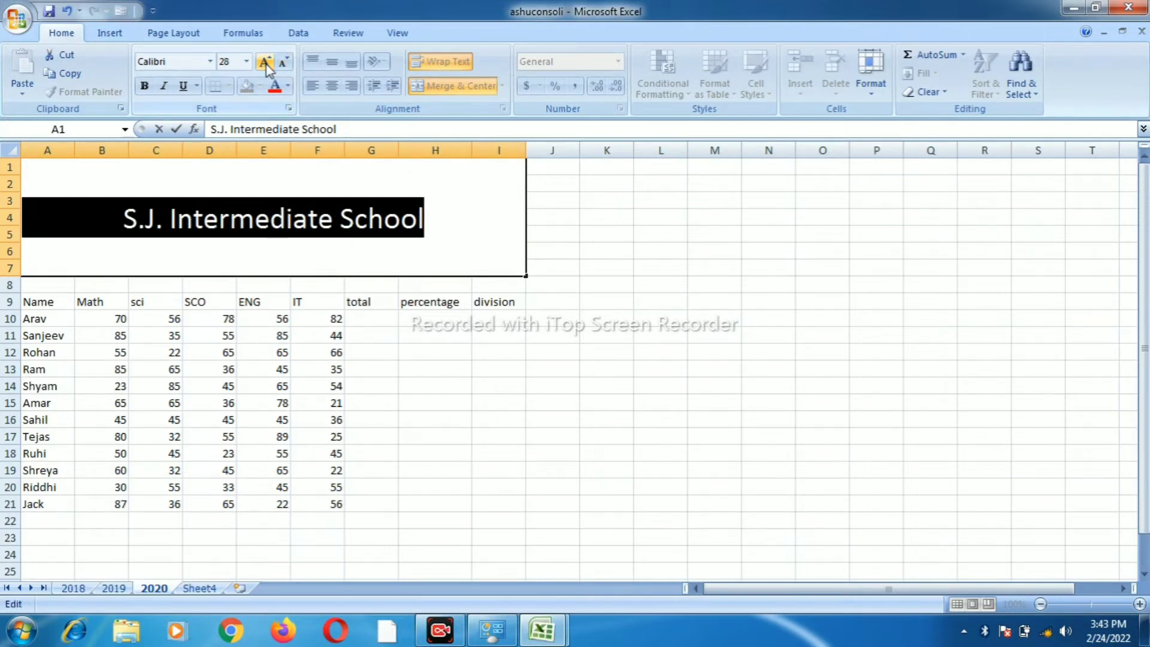
{"action": "left_click", "coordinate": [266, 63]}
{"action": "left_click", "coordinate": [266, 64]}
{"action": "left_click", "coordinate": [282, 64]}
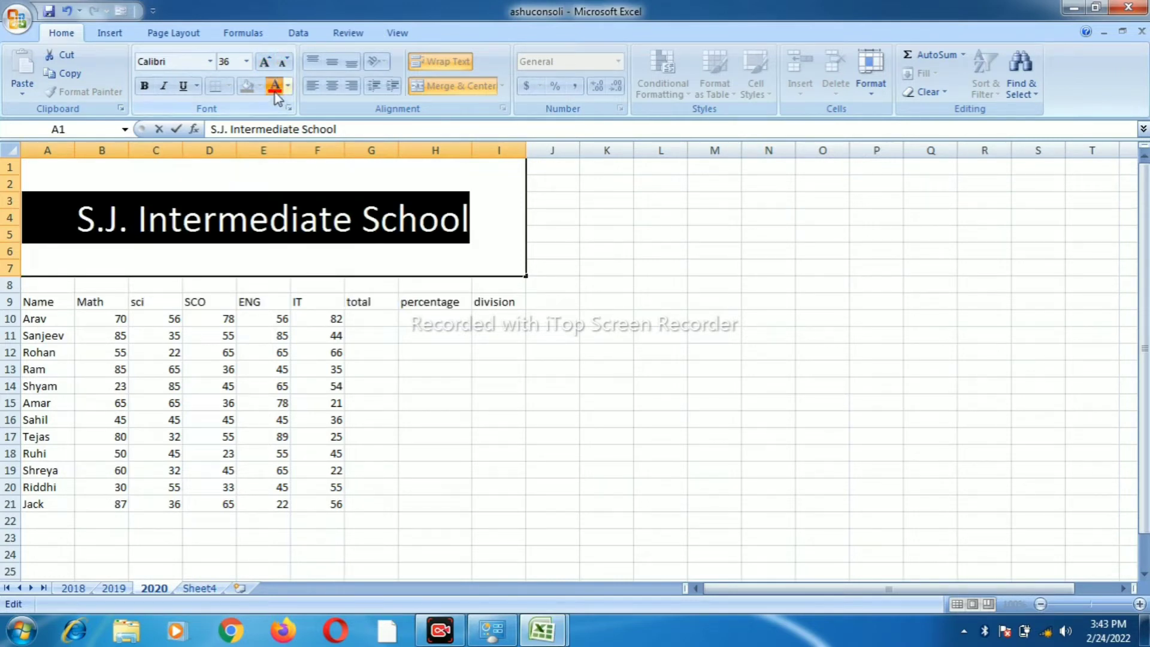
{"action": "left_click", "coordinate": [275, 85]}
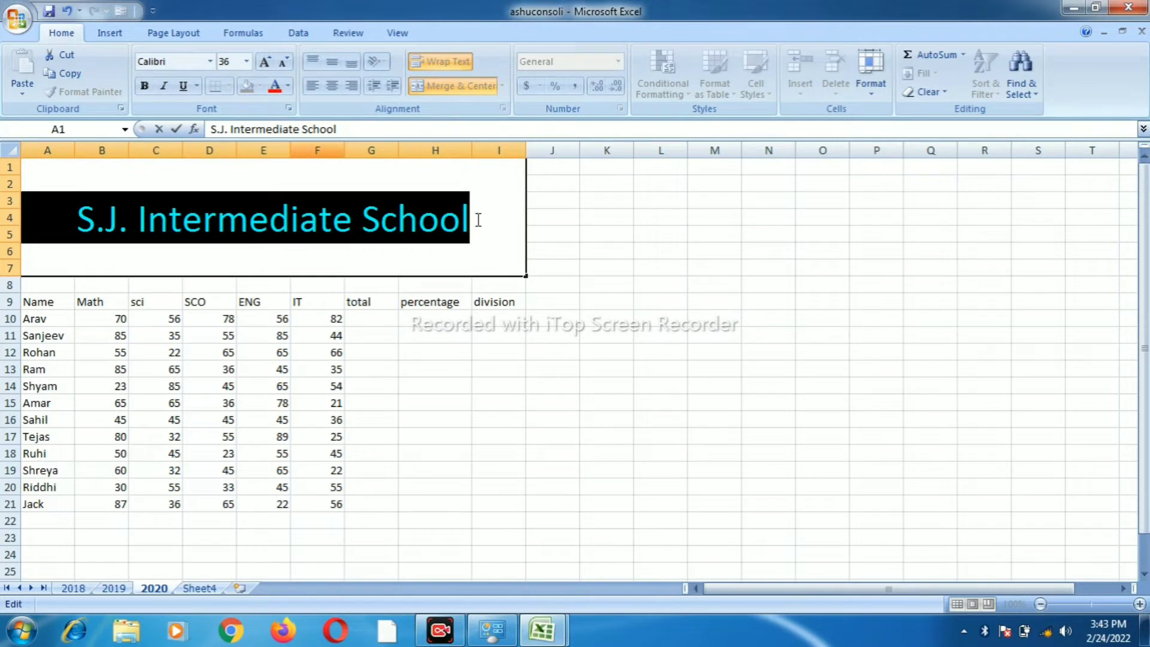
{"action": "left_click", "coordinate": [440, 353]}
Make the title cell bold with a yellow fill
{"action": "left_click", "coordinate": [421, 227]}
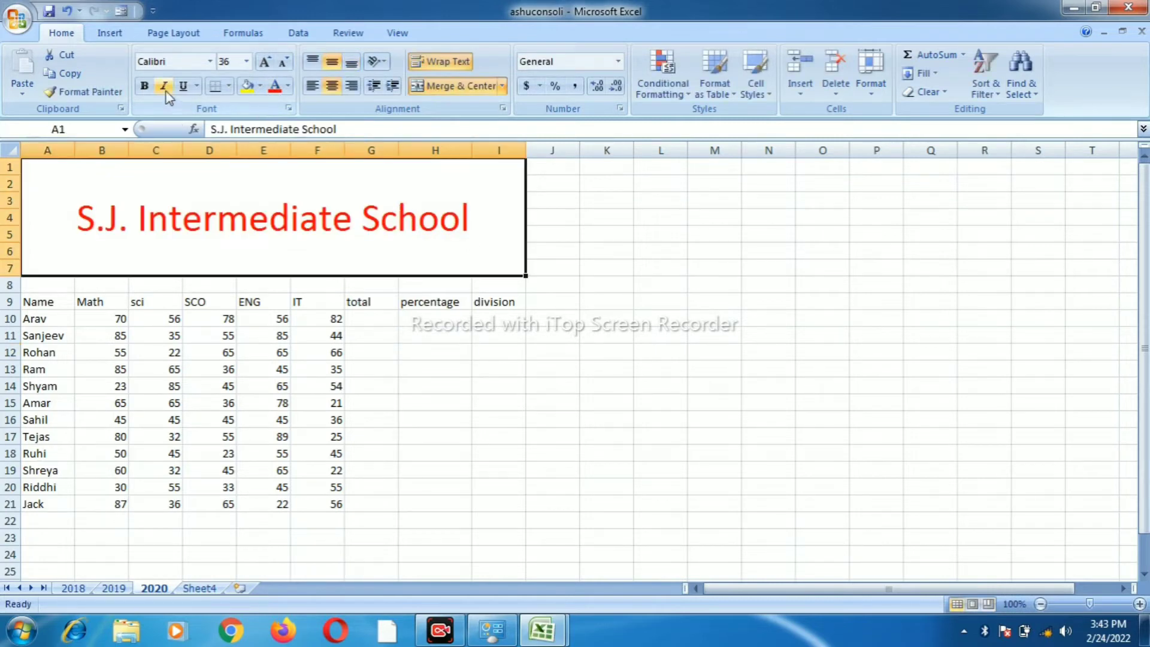
{"action": "left_click", "coordinate": [144, 85]}
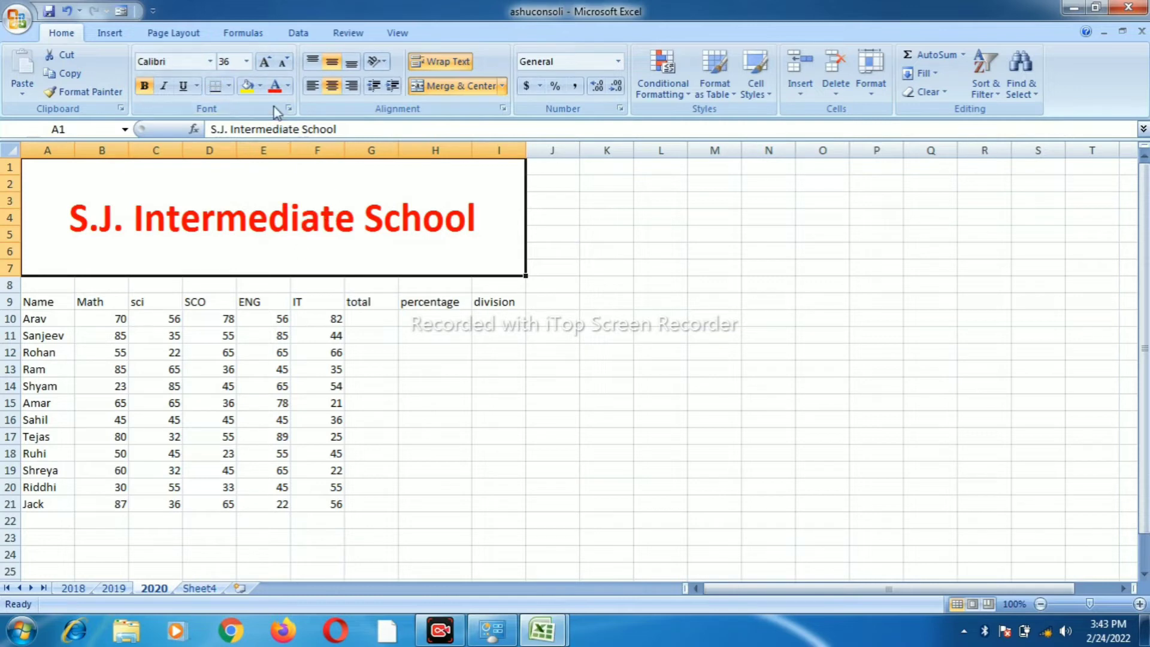
{"action": "left_click", "coordinate": [260, 86]}
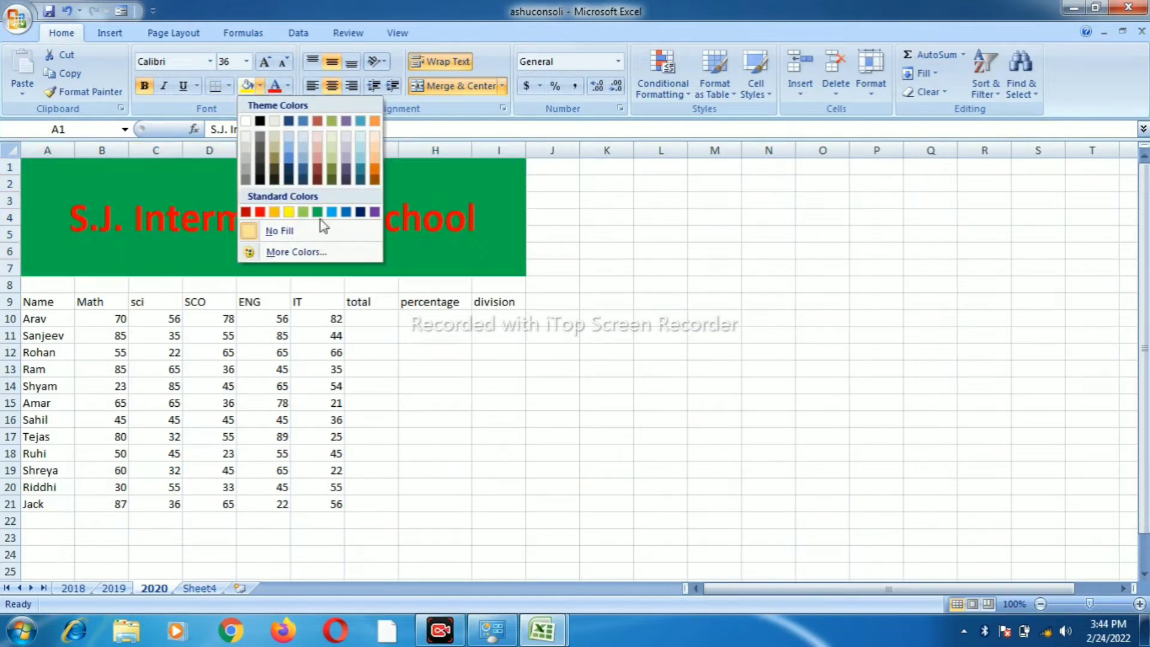
{"action": "left_click", "coordinate": [292, 209]}
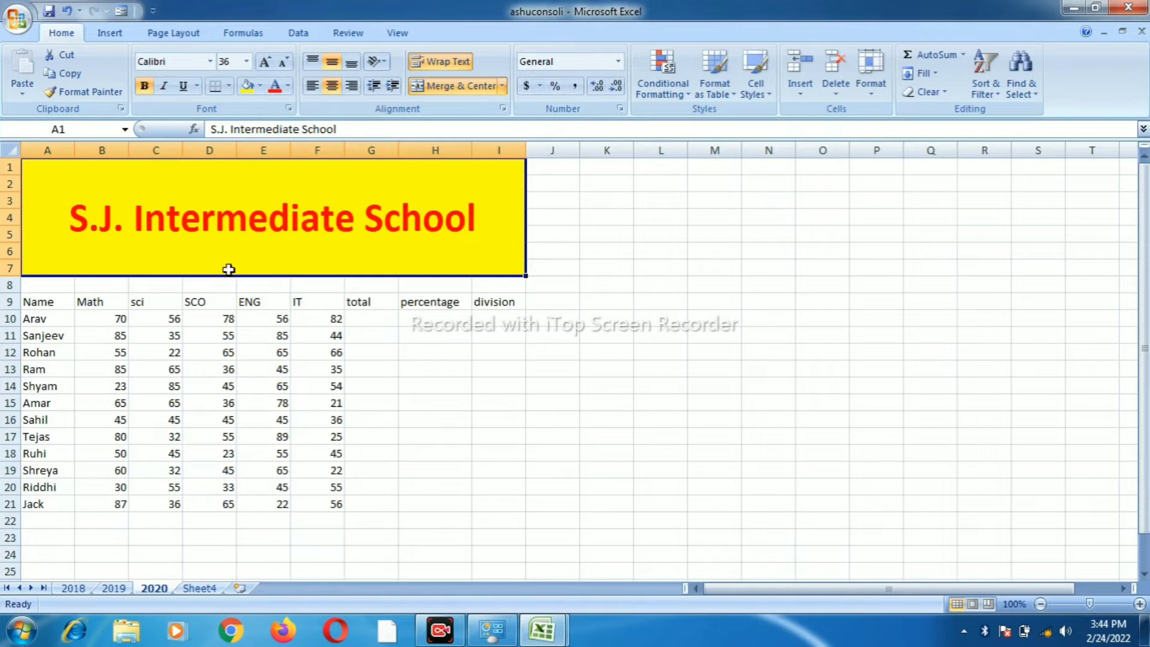
{"action": "left_click", "coordinate": [69, 320]}
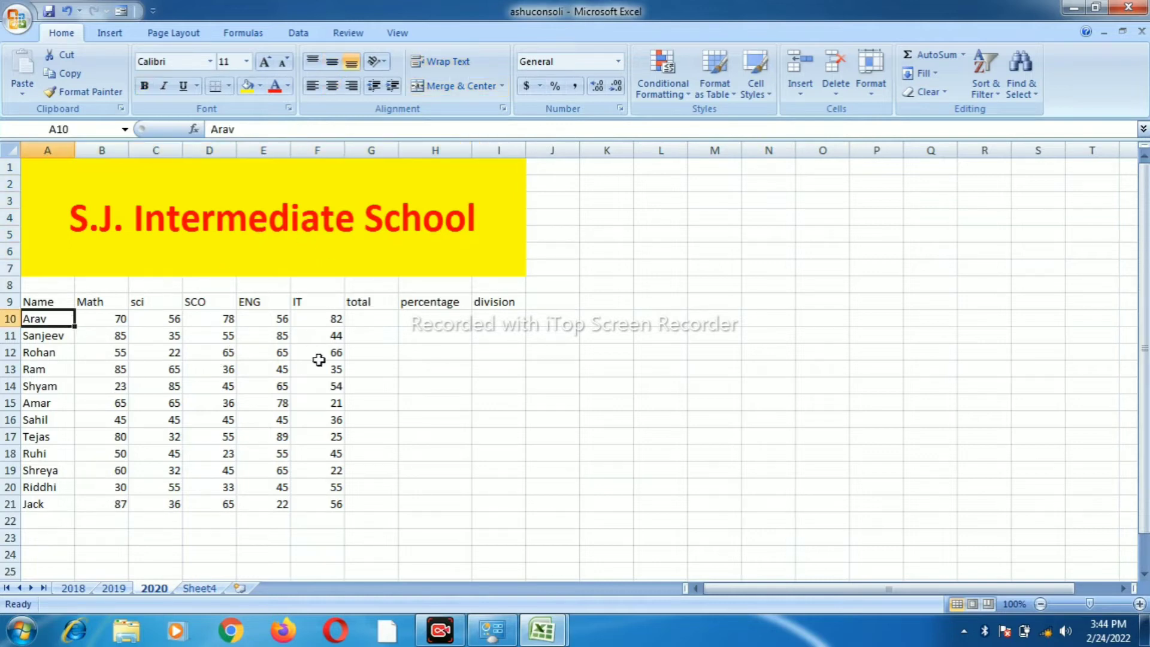
Enter =sum(B10:F10) in G10 to total Arav's five subject marks
{"action": "left_click", "coordinate": [321, 369]}
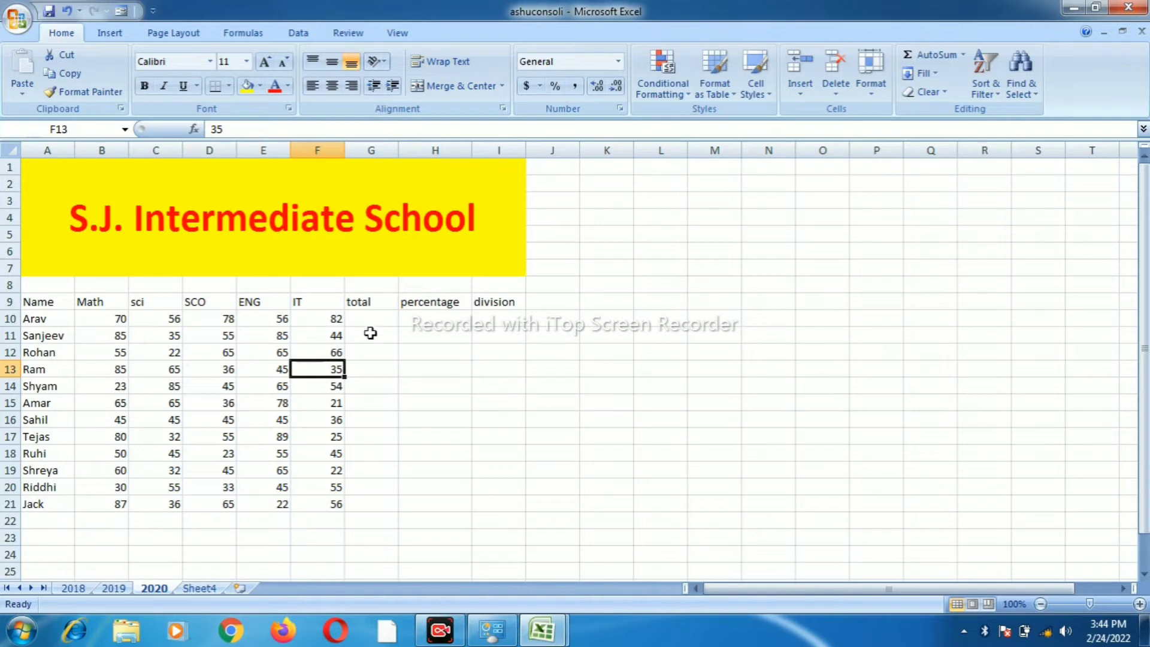
{"action": "left_click", "coordinate": [359, 317]}
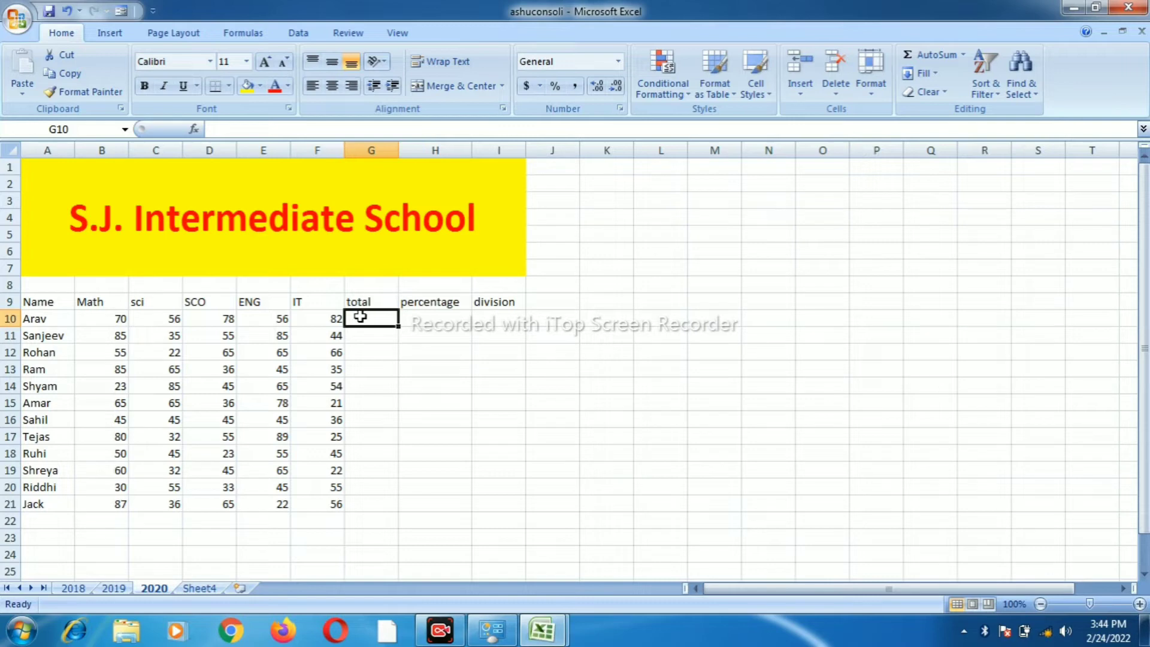
{"action": "type", "text": "="}
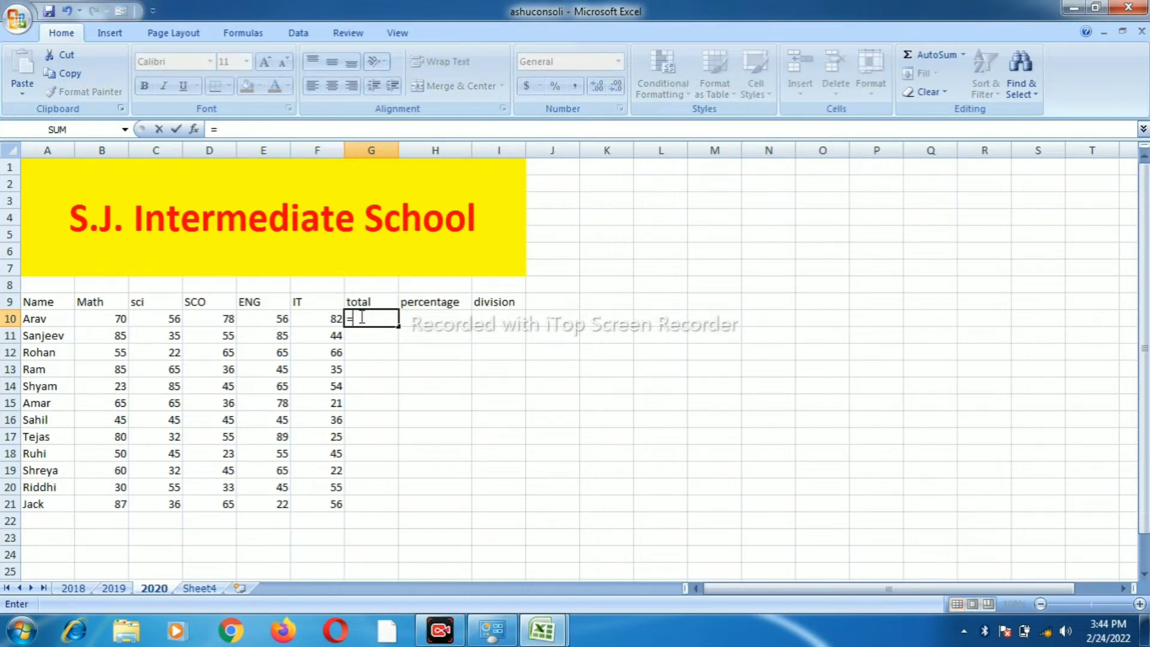
{"action": "type", "text": "sum"}
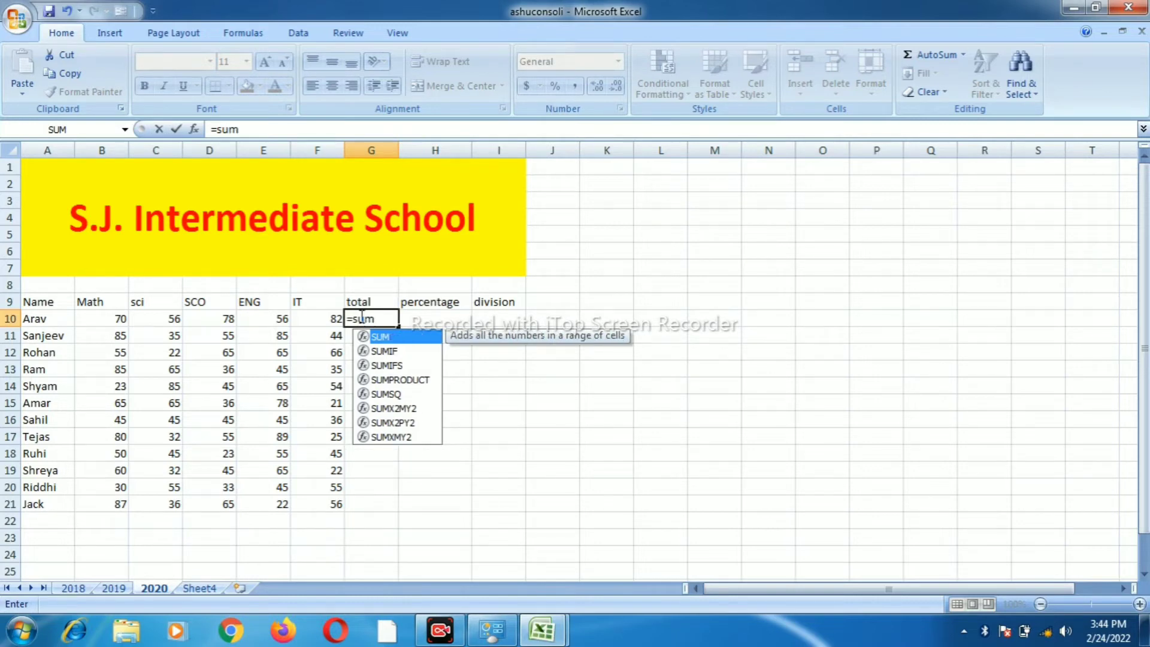
{"action": "type", "text": "("}
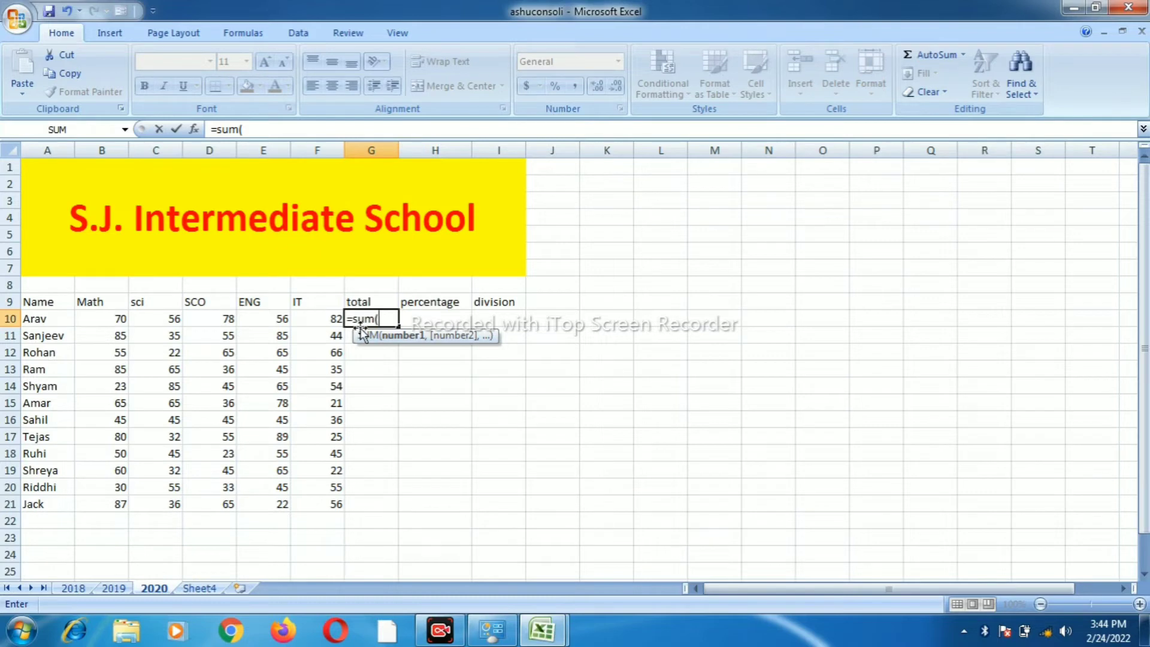
{"action": "left_click_drag", "start_coordinate": [109, 321], "coordinate": [305, 318]}
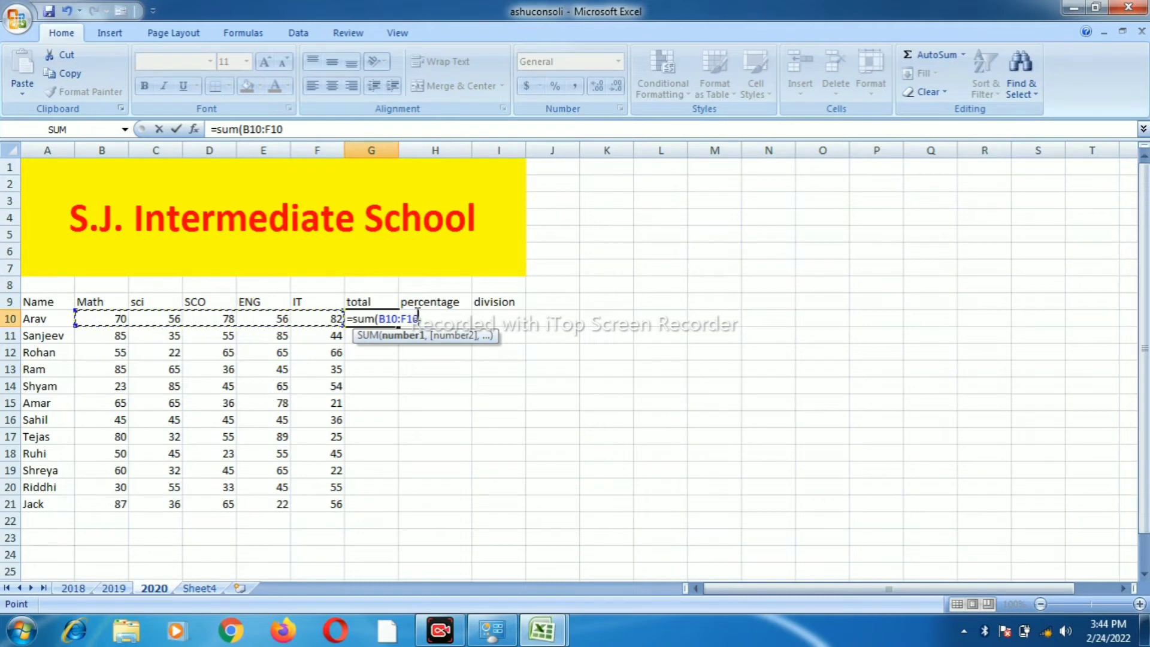
{"action": "type", "text": ")"}
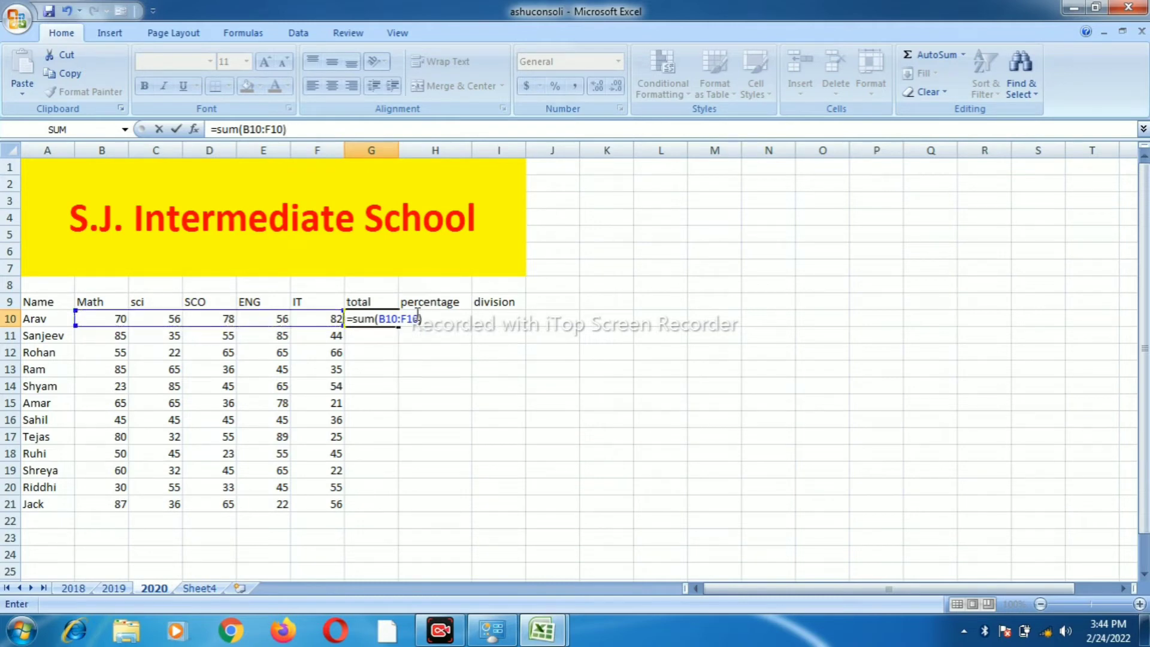
{"action": "key", "text": "Return"}
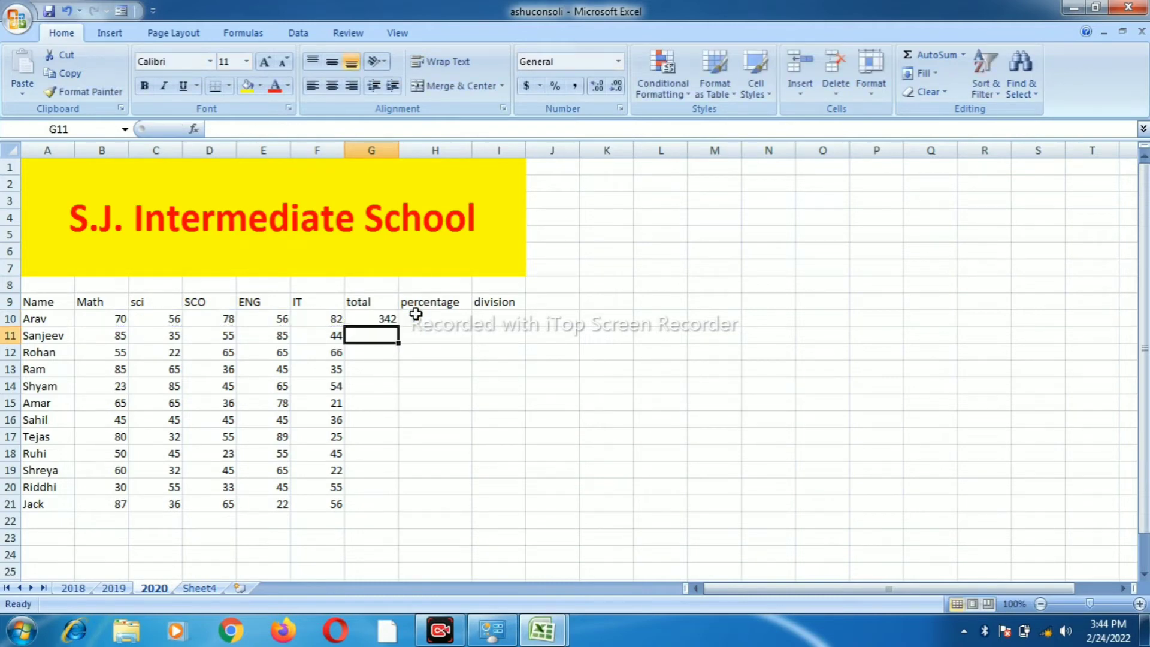
Fill the G10 sum formula down to G21 and spot-check several copied totals
{"action": "left_click", "coordinate": [377, 318]}
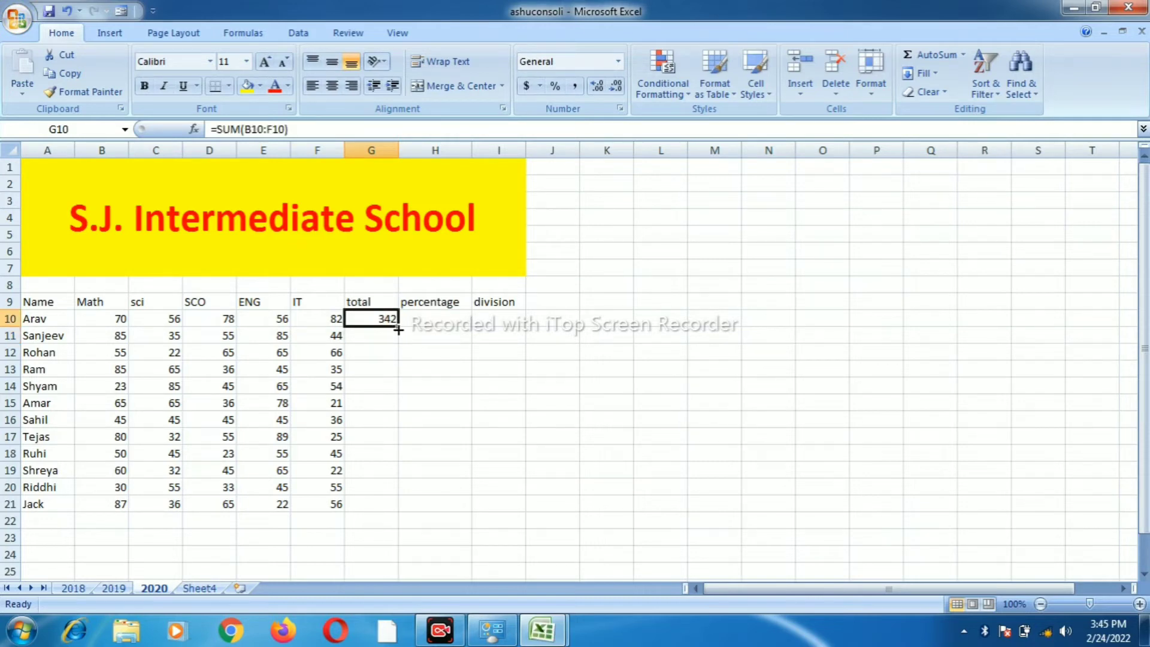
{"action": "left_click_drag", "start_coordinate": [398, 329], "coordinate": [366, 506]}
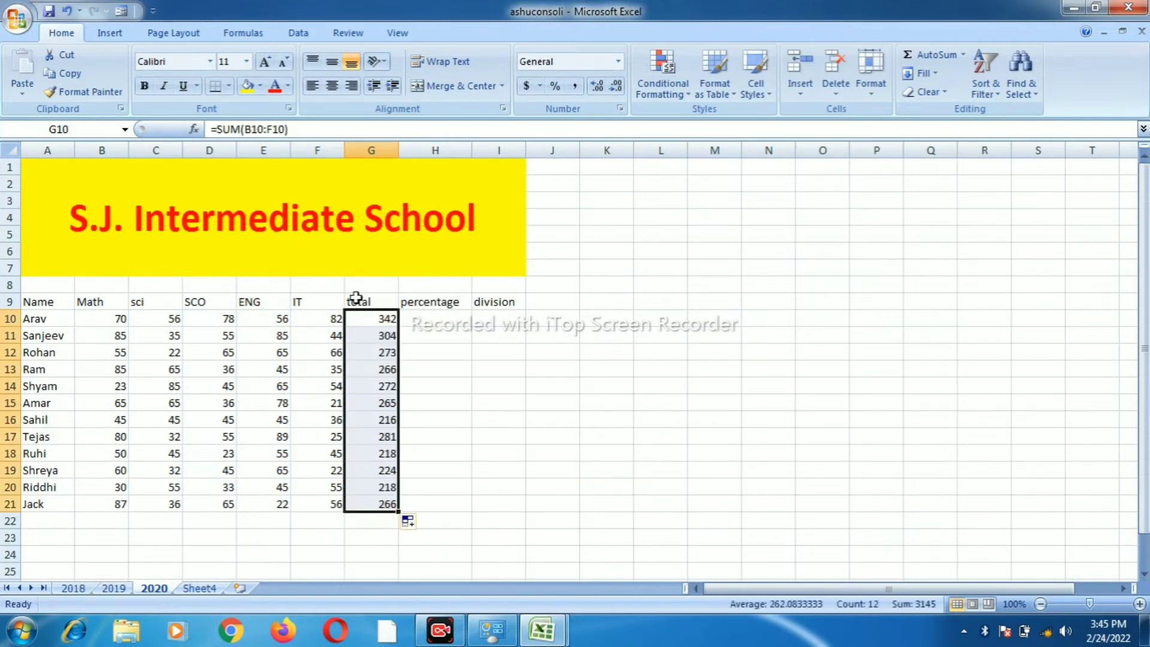
{"action": "left_click", "coordinate": [376, 318]}
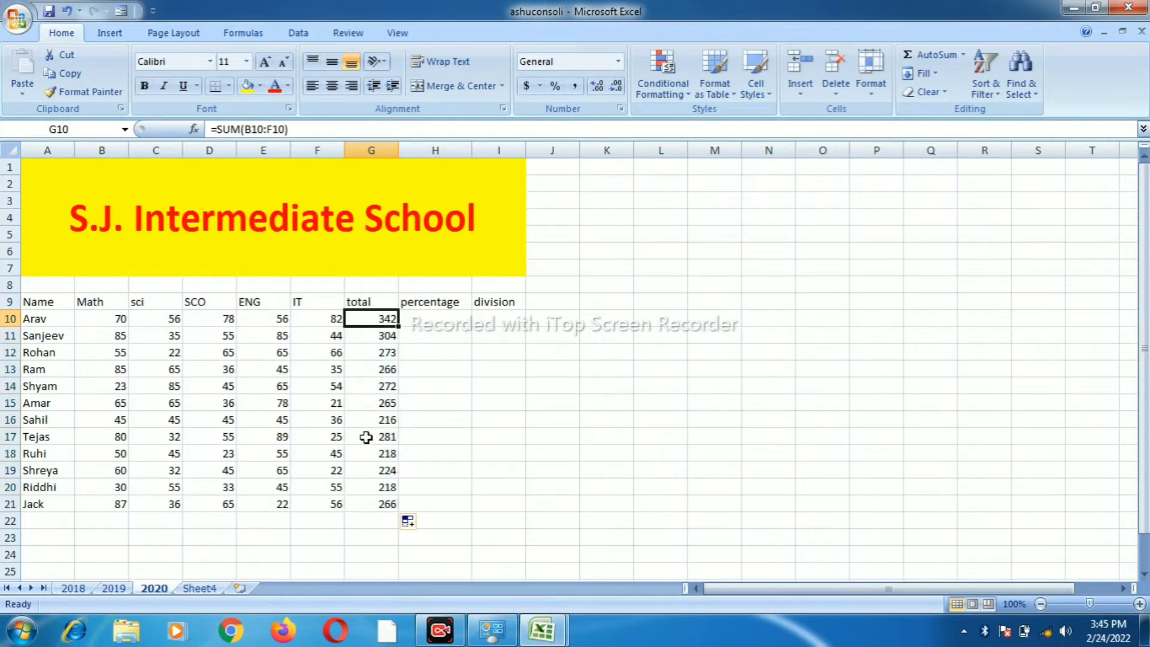
{"action": "left_click", "coordinate": [366, 467]}
{"action": "left_click", "coordinate": [363, 374]}
{"action": "left_click", "coordinate": [363, 334]}
{"action": "left_click", "coordinate": [363, 319]}
{"action": "left_click", "coordinate": [380, 351]}
{"action": "left_click", "coordinate": [377, 403]}
{"action": "left_click", "coordinate": [358, 368]}
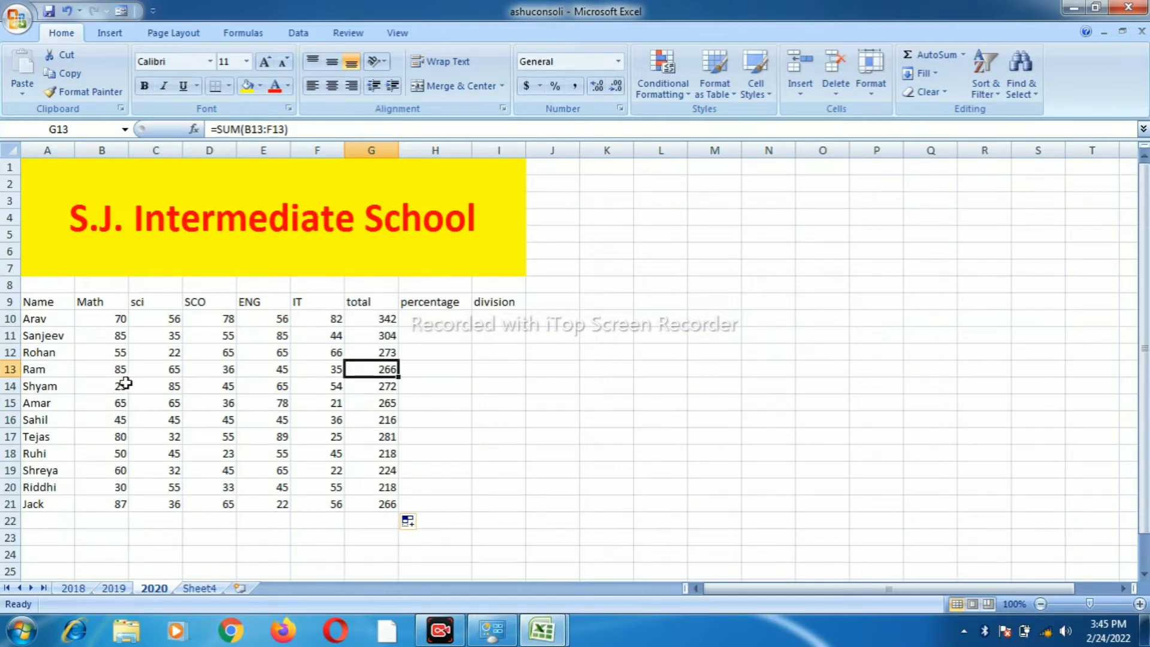
{"action": "left_click", "coordinate": [153, 354]}
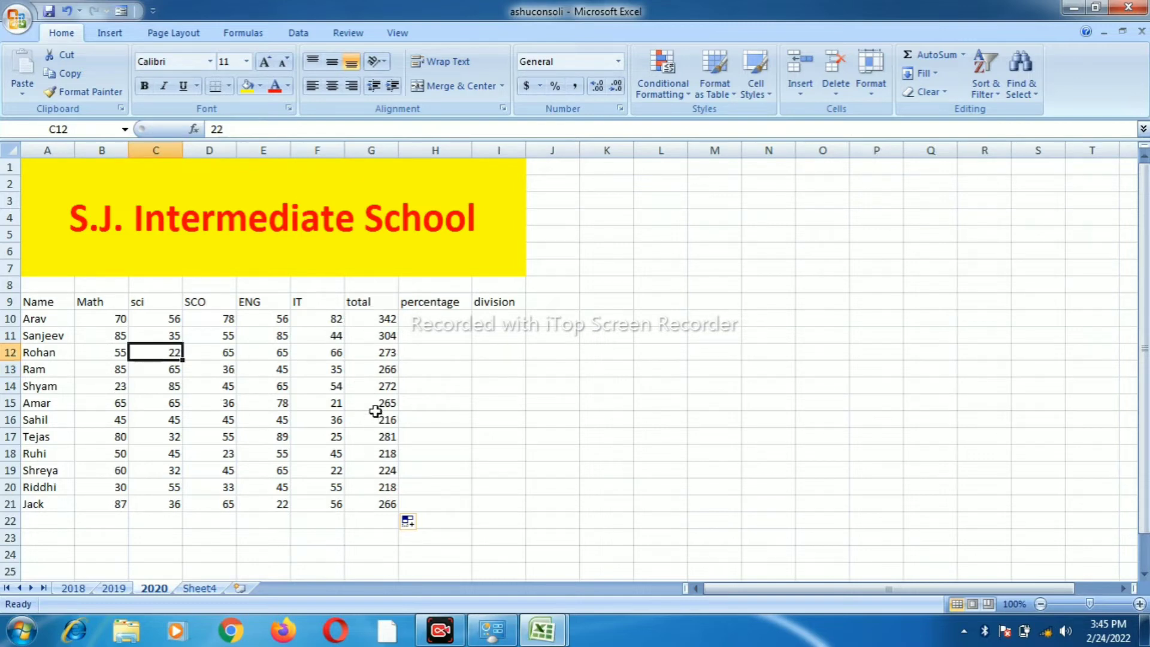
Enter the percentage formula =G10/5 in H10
{"action": "left_click", "coordinate": [431, 318]}
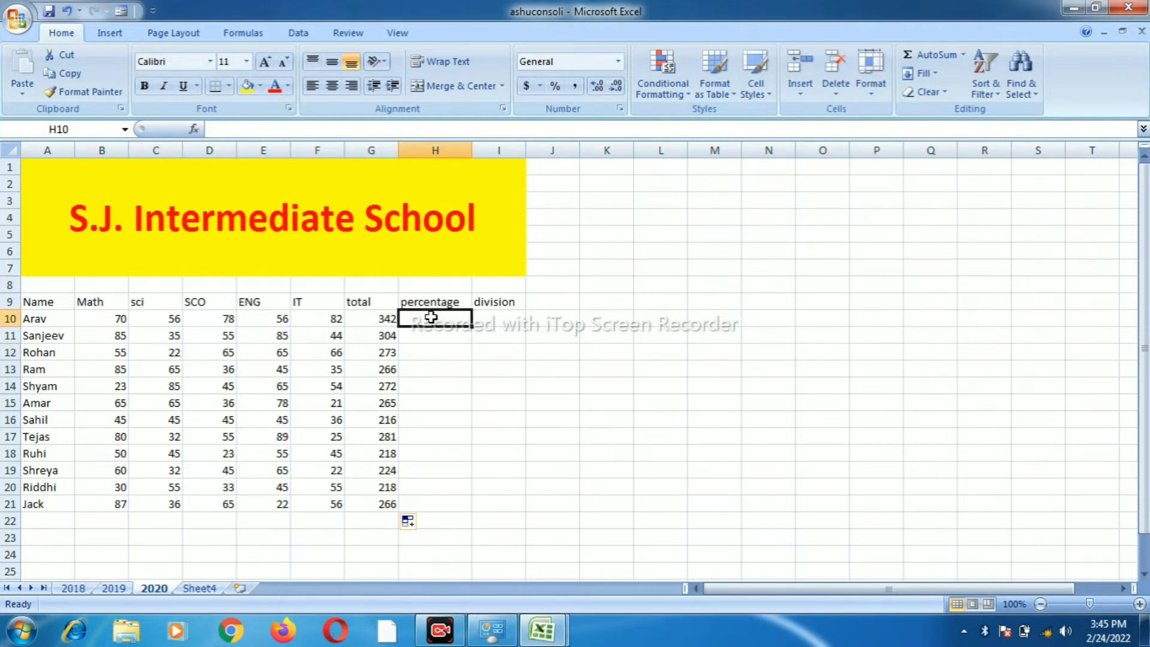
{"action": "type", "text": "="}
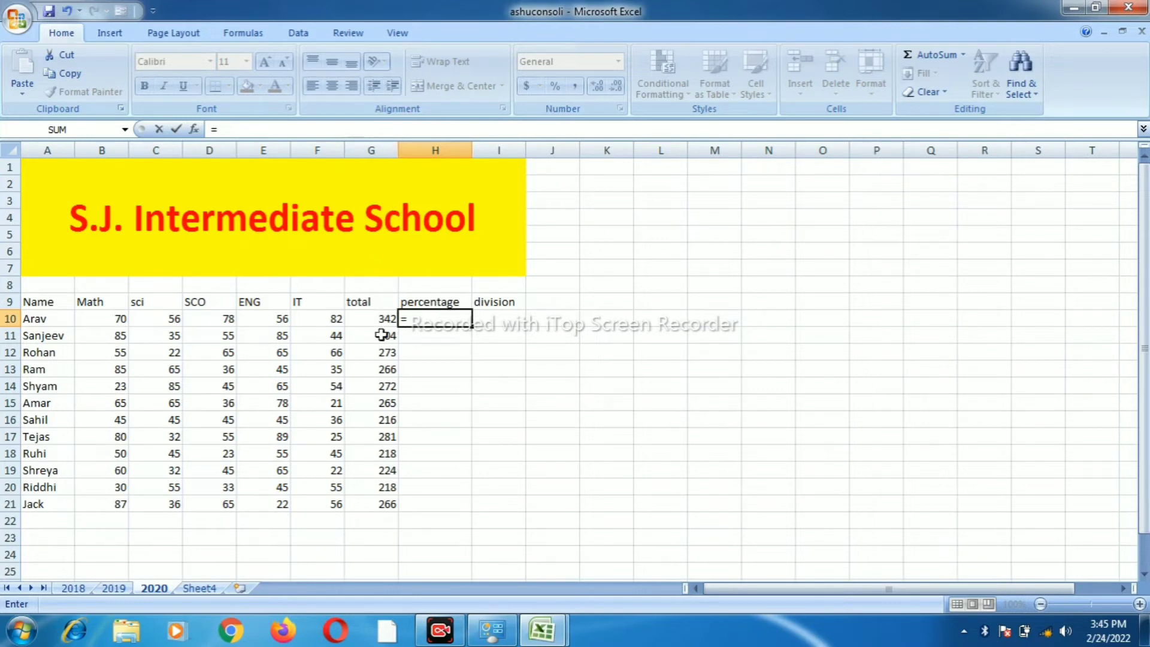
{"action": "type", "text": "g"}
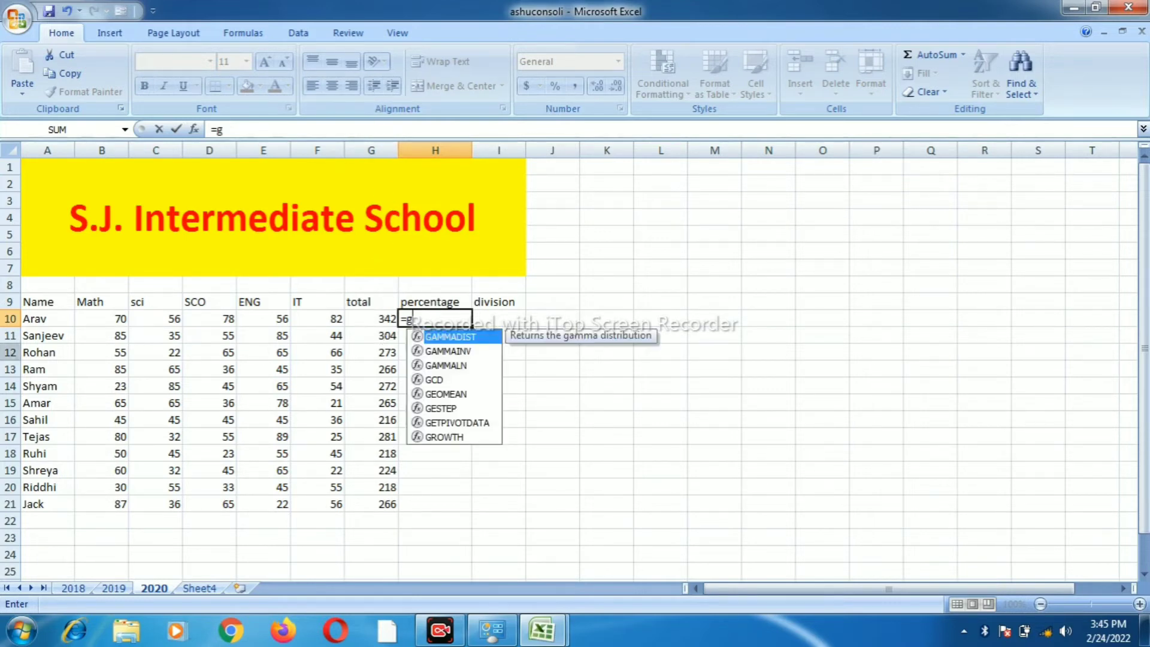
{"action": "type", "text": "10"}
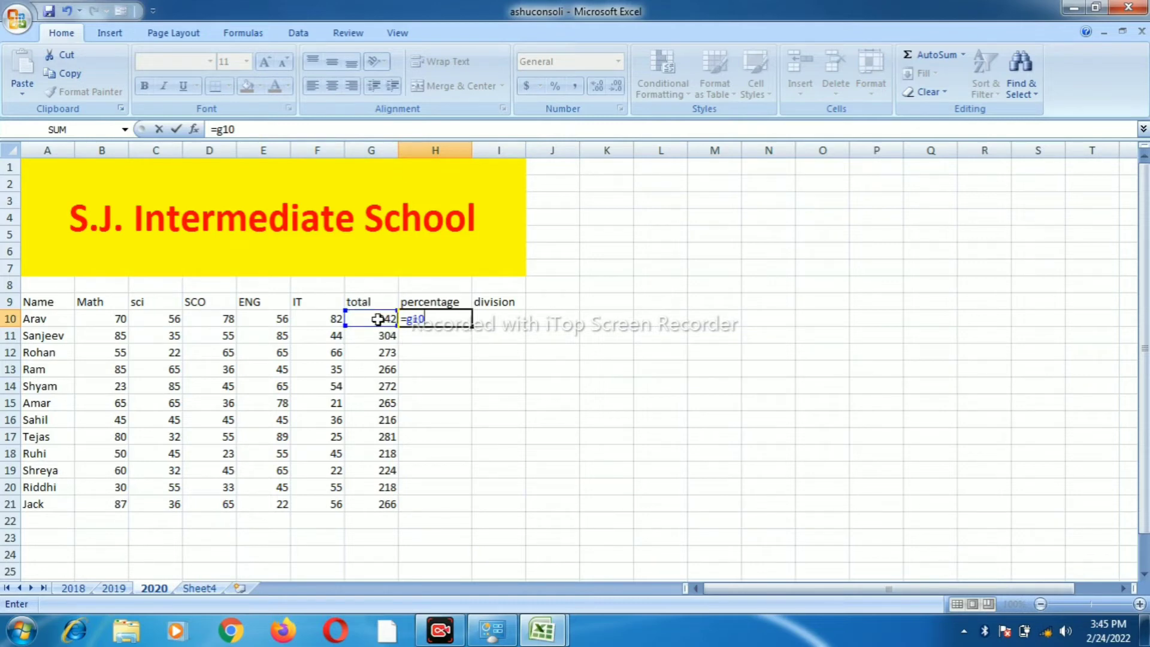
{"action": "left_click", "coordinate": [377, 319]}
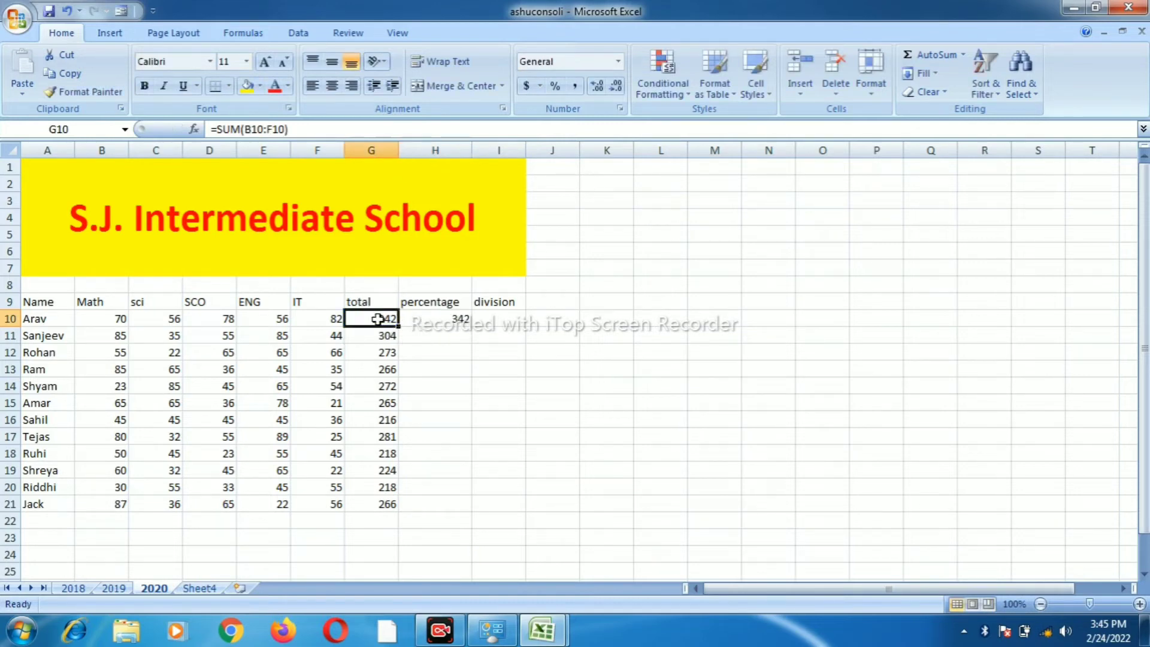
{"action": "left_click", "coordinate": [418, 320]}
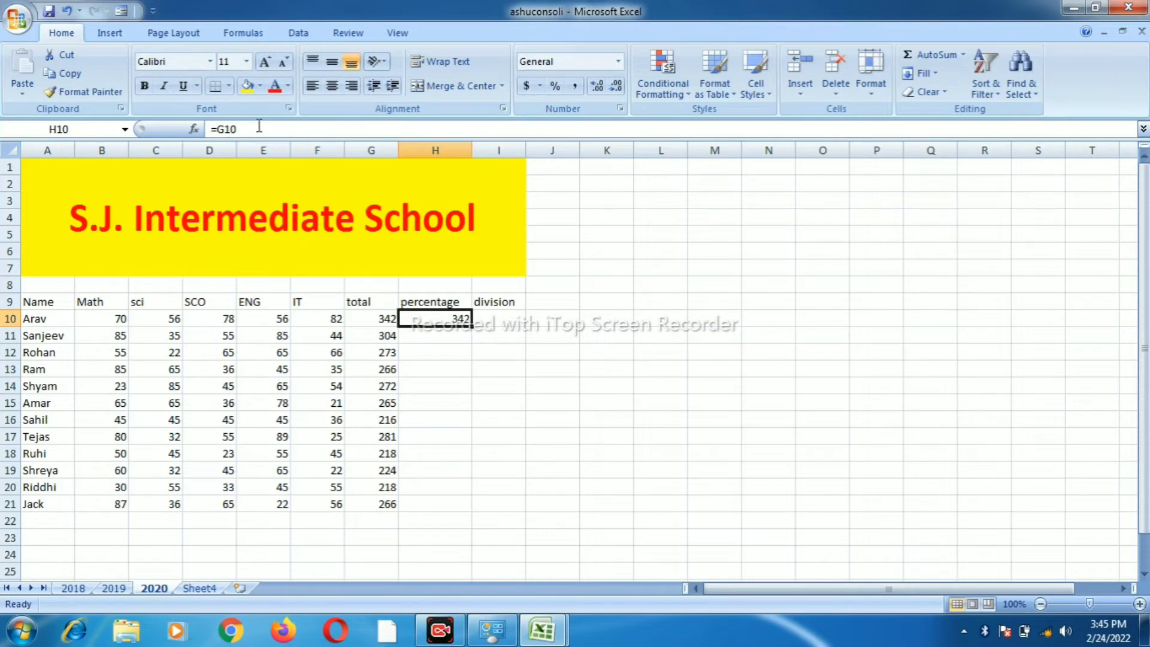
{"action": "double_click", "coordinate": [434, 321]}
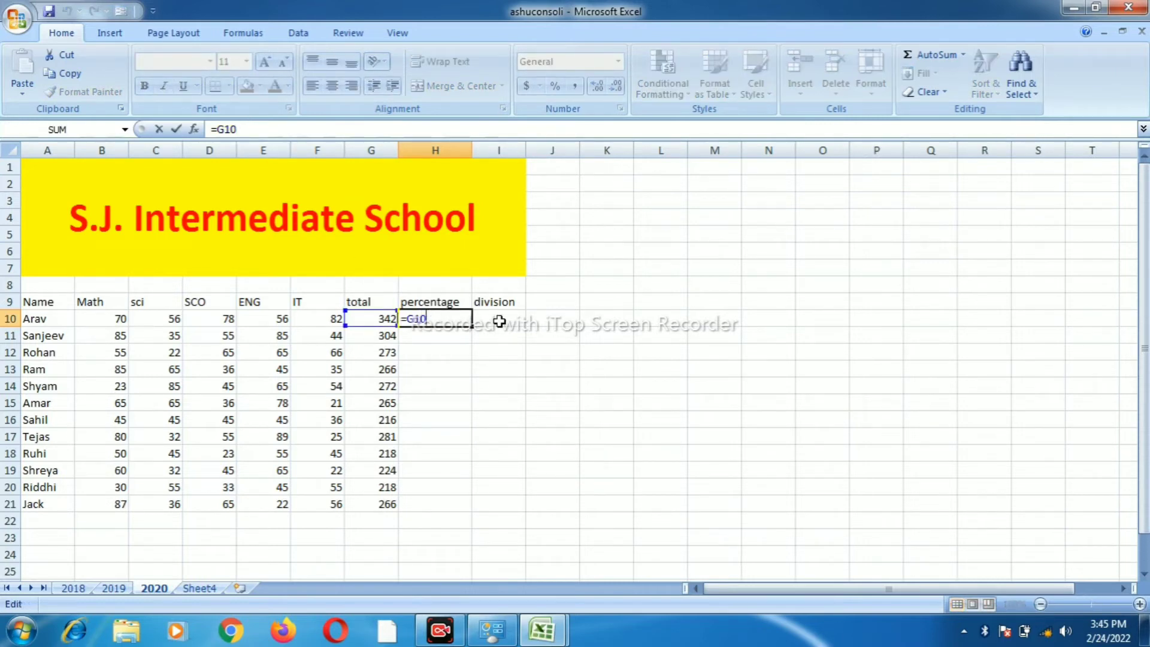
{"action": "type", "text": "/"}
{"action": "type", "text": "5"}
{"action": "key", "text": "Return"}
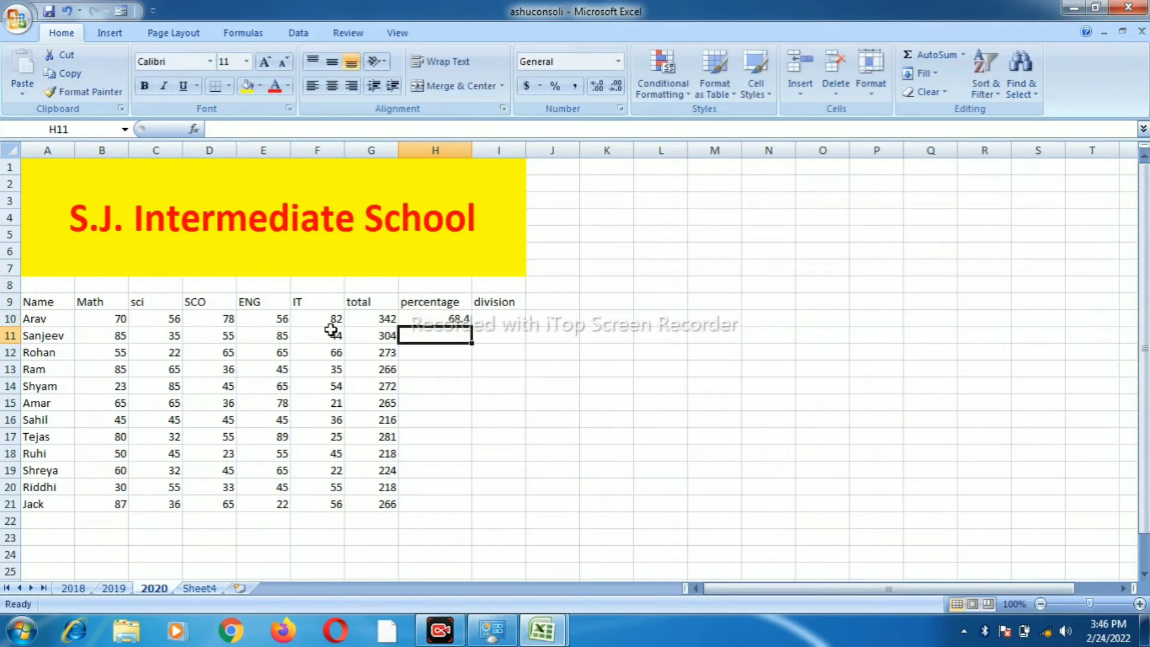
Copy the H10 percentage formula down through H21
{"action": "left_click", "coordinate": [426, 320]}
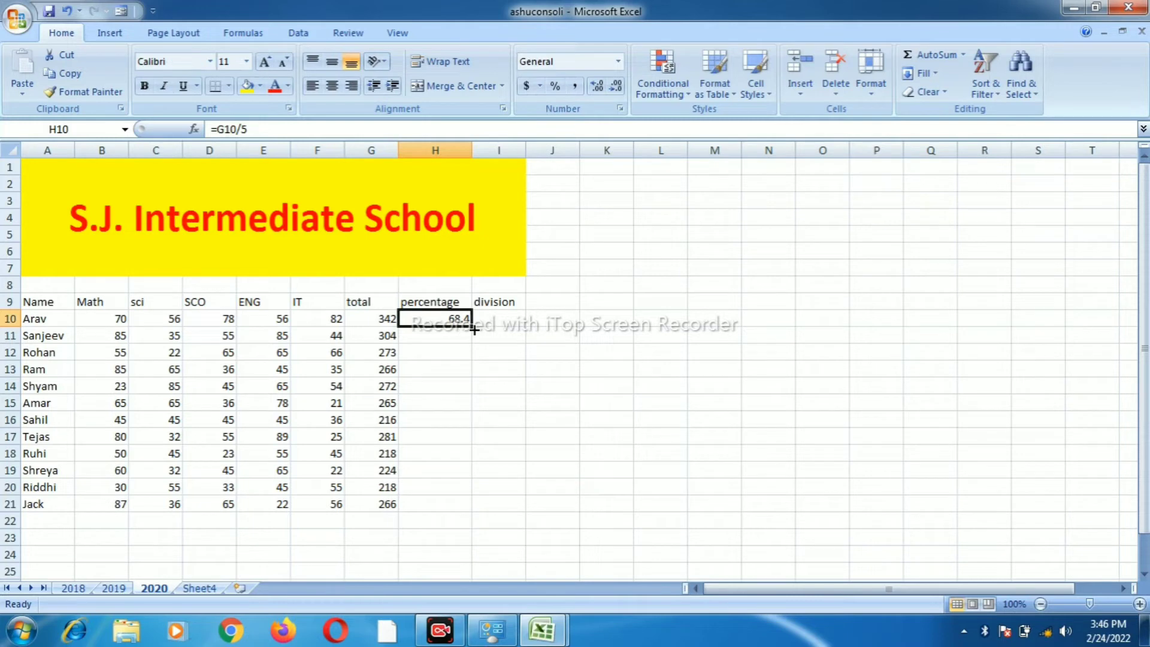
{"action": "left_click_drag", "start_coordinate": [474, 343], "coordinate": [475, 507]}
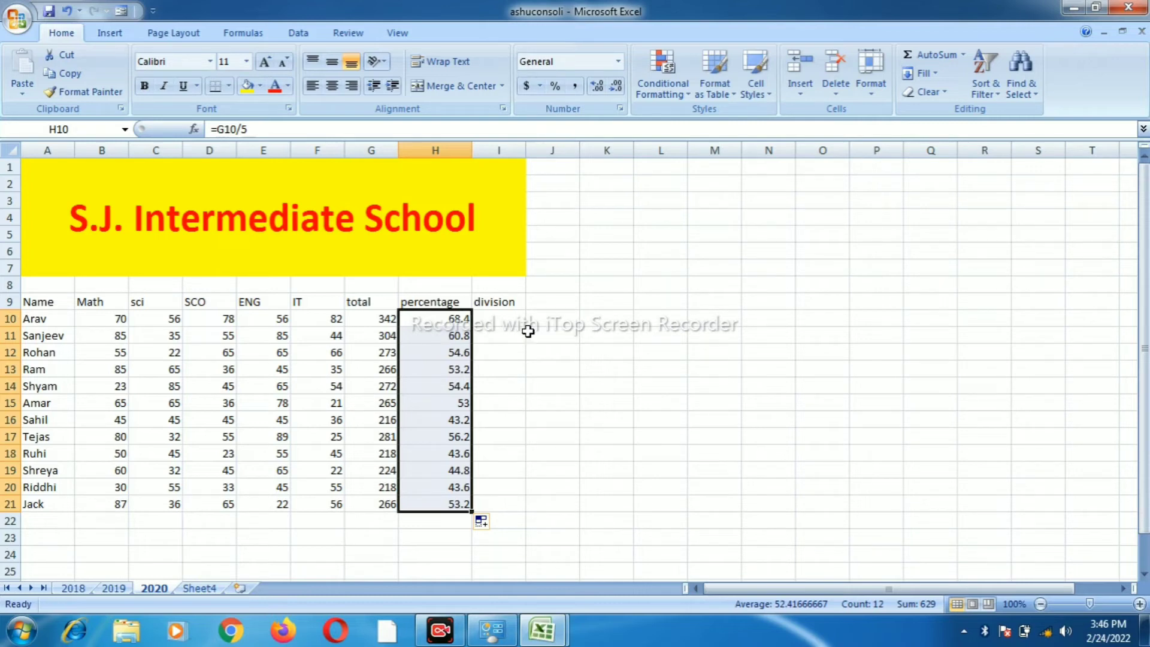
{"action": "left_click", "coordinate": [509, 317]}
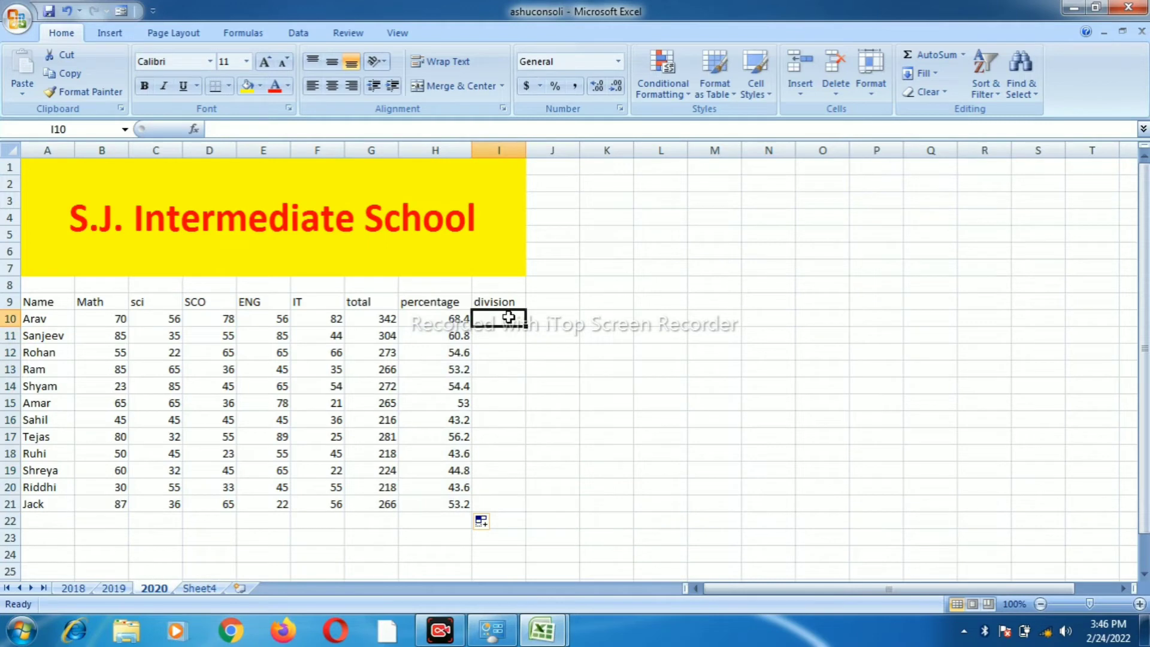
Start Arav's division formula in I10 with an equals sign
{"action": "type", "text": "="}
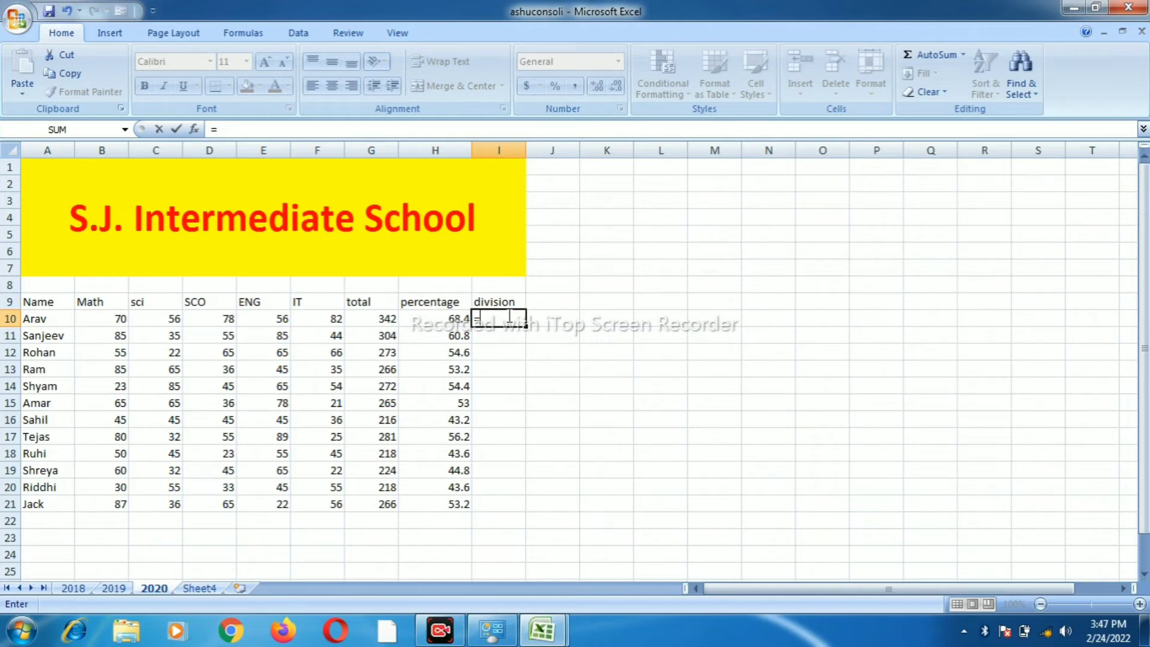
Begin the nested IF in I10: H10>60 returns "first division", else test H10>45
{"action": "type", "text": "if"}
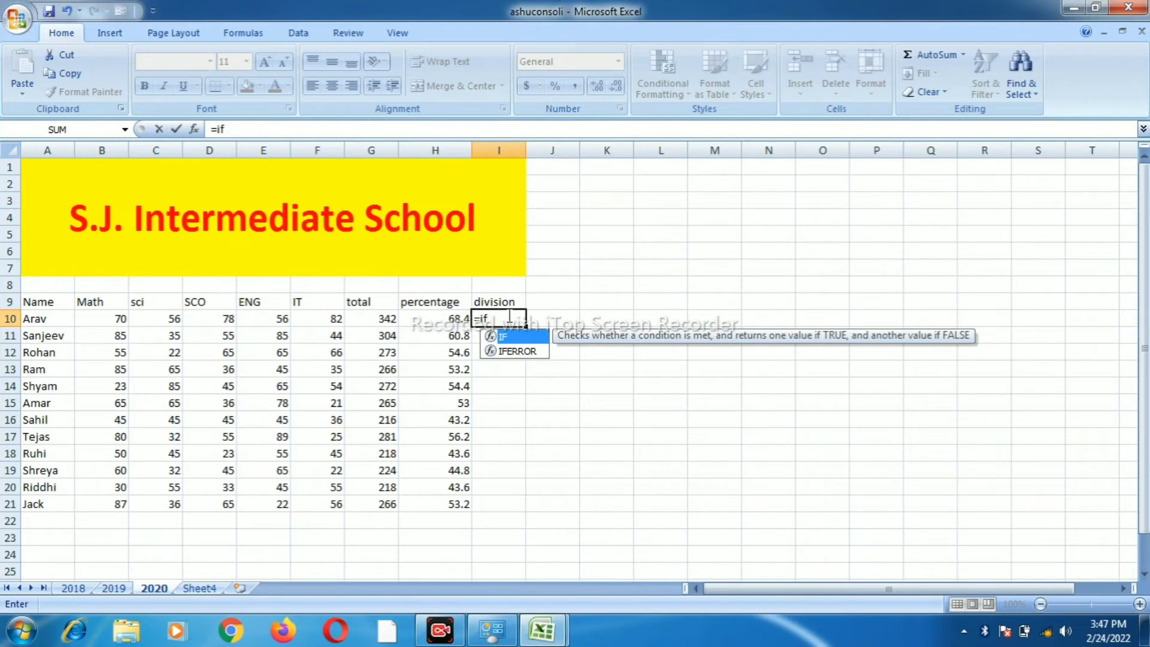
{"action": "type", "text": "("}
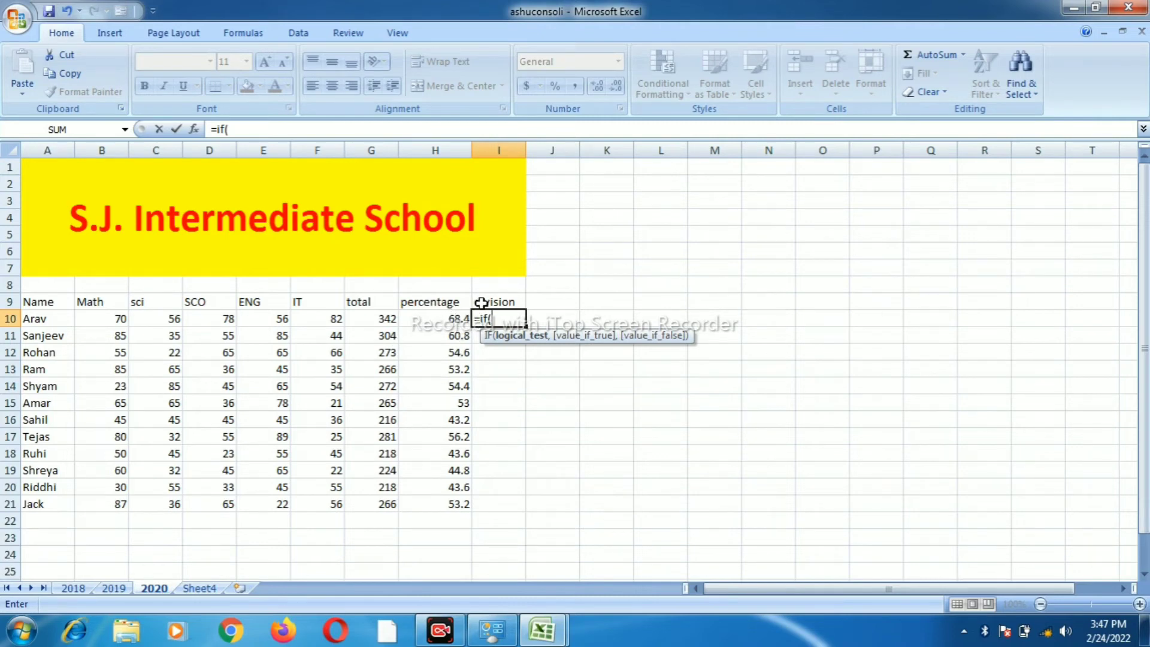
{"action": "left_click", "coordinate": [450, 318]}
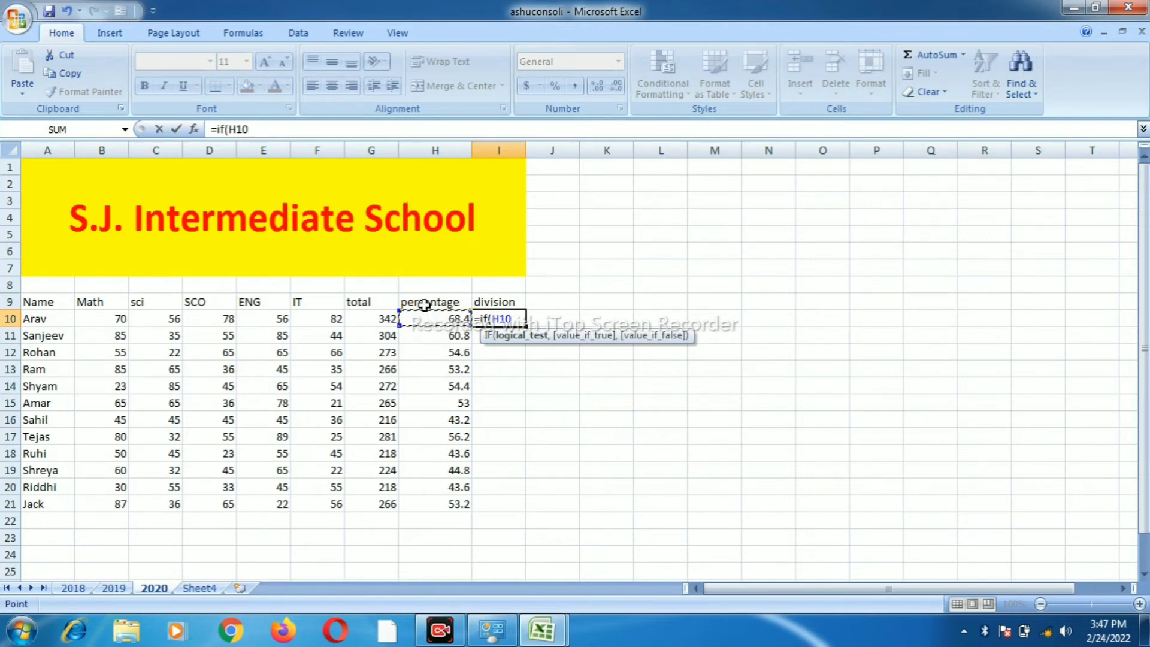
{"action": "type", "text": ">60"}
{"action": "type", "text": ","}
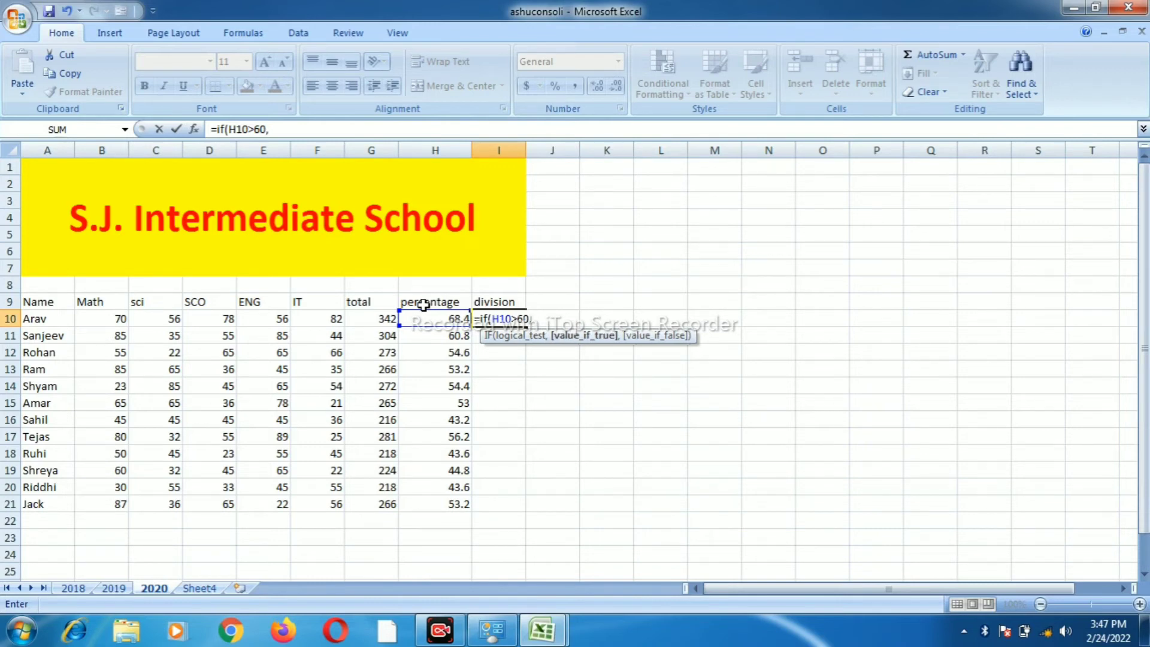
{"action": "type", "text": "\"first divis"}
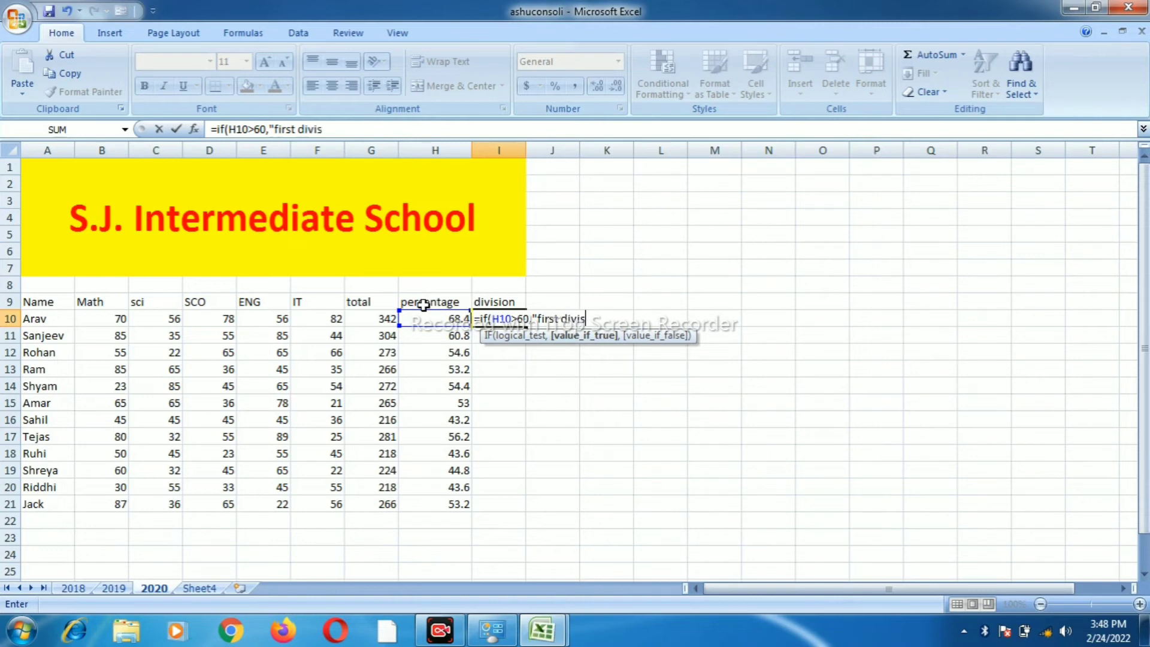
{"action": "type", "text": "ion\","}
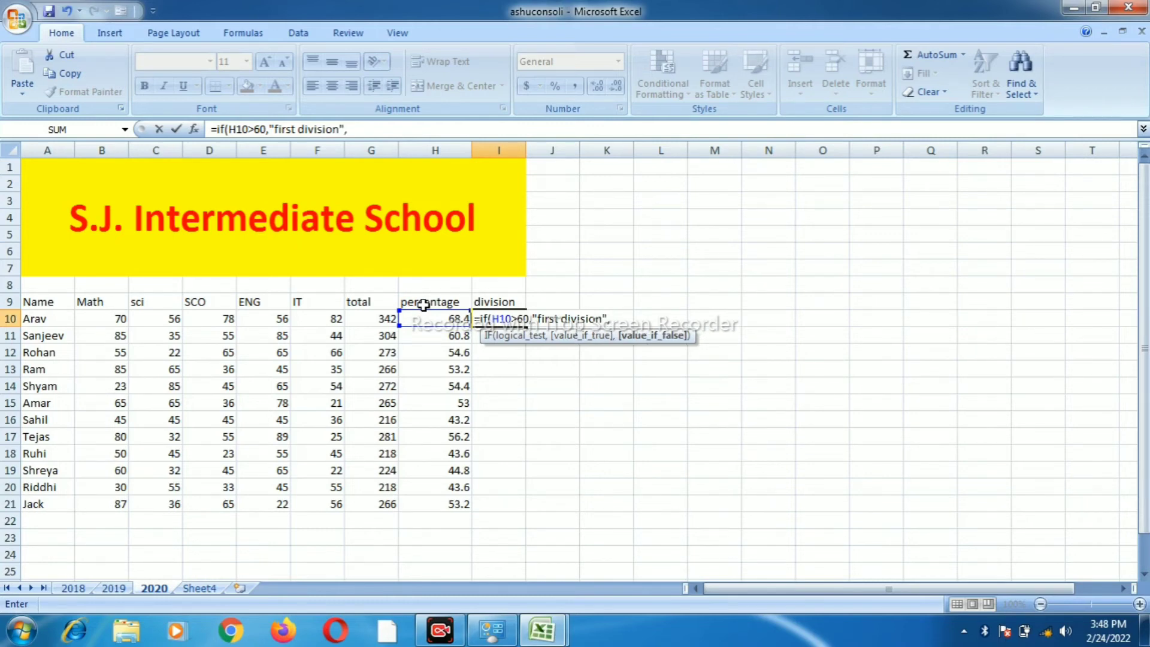
{"action": "type", "text": "if"}
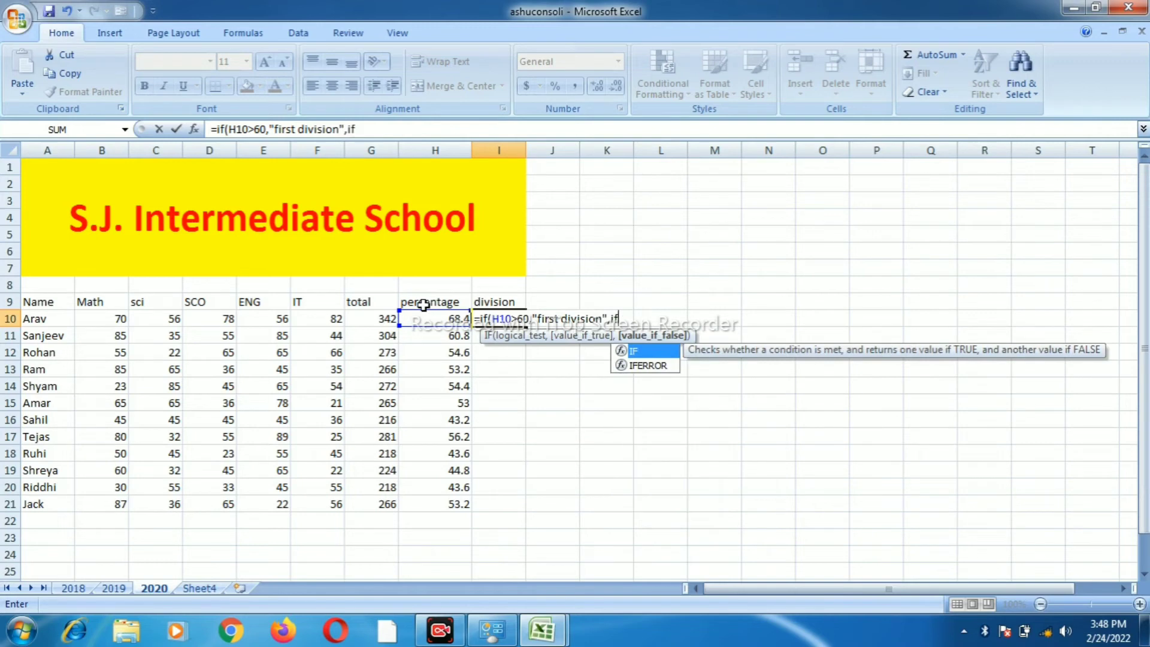
{"action": "type", "text": "("}
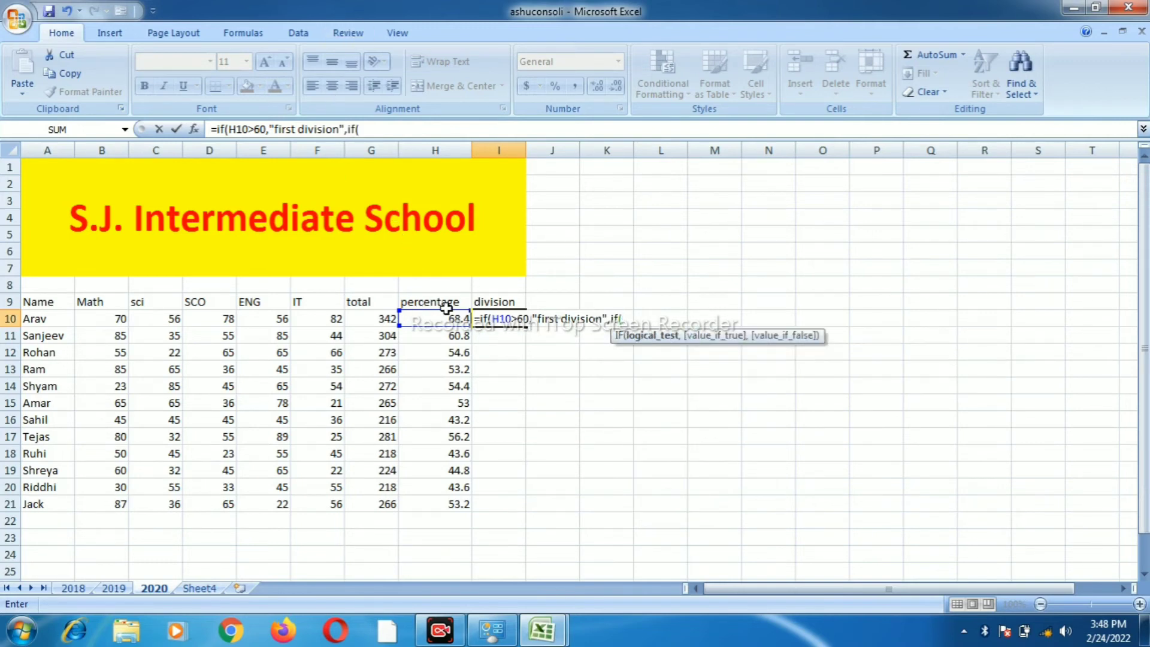
{"action": "left_click", "coordinate": [446, 318]}
{"action": "type", "text": ">45"}
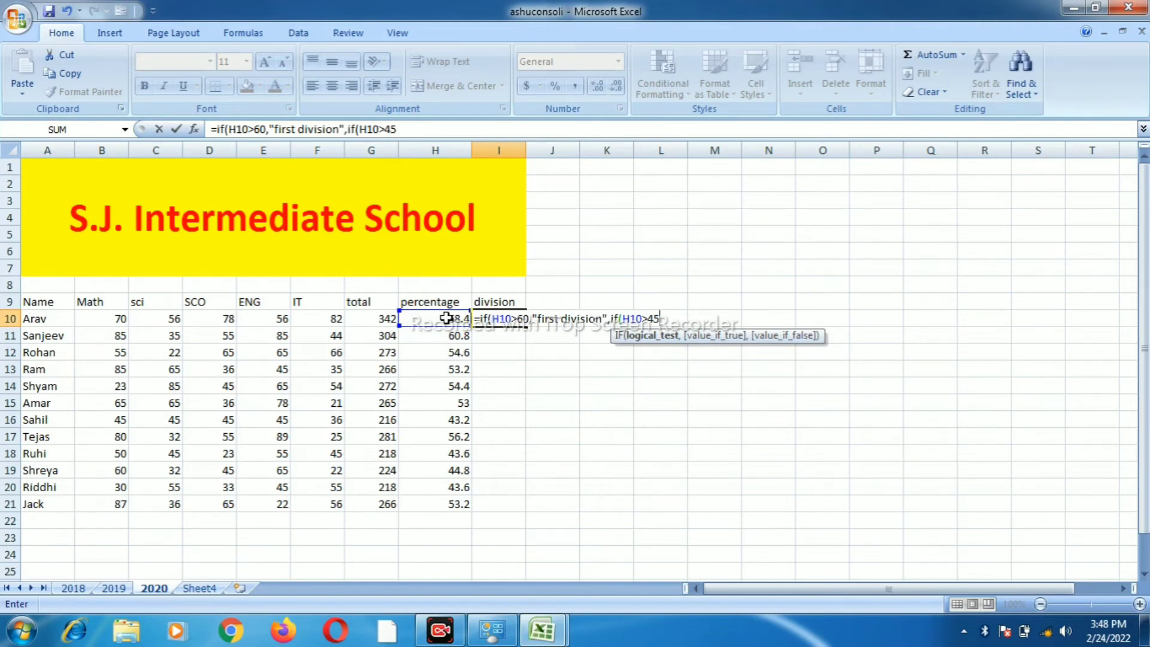
Complete it with "second division", H10>33 as "third division", otherwise "fail", and enter it
{"action": "type", "text": ",\""}
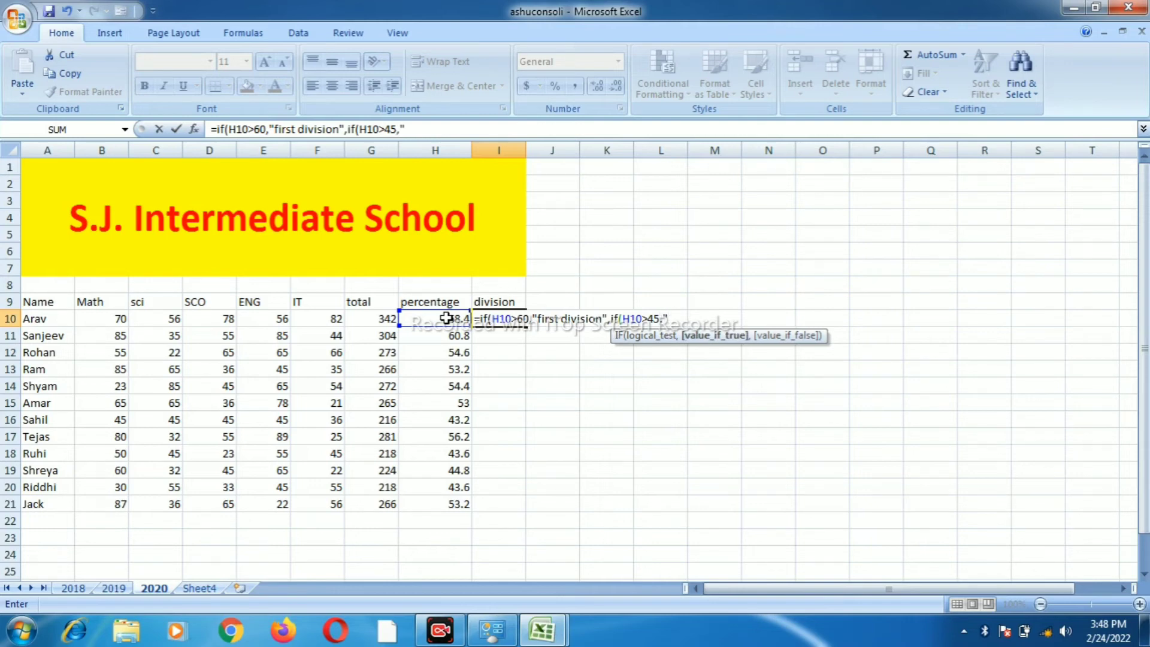
{"action": "type", "text": "second divis"}
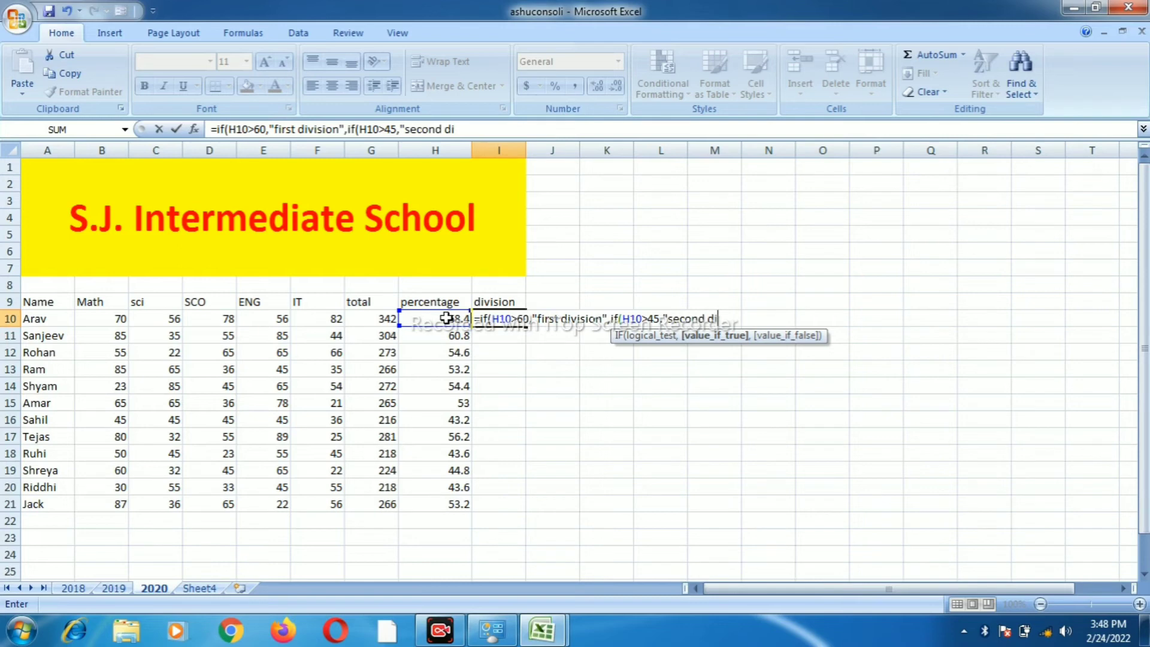
{"action": "type", "text": "ion\","}
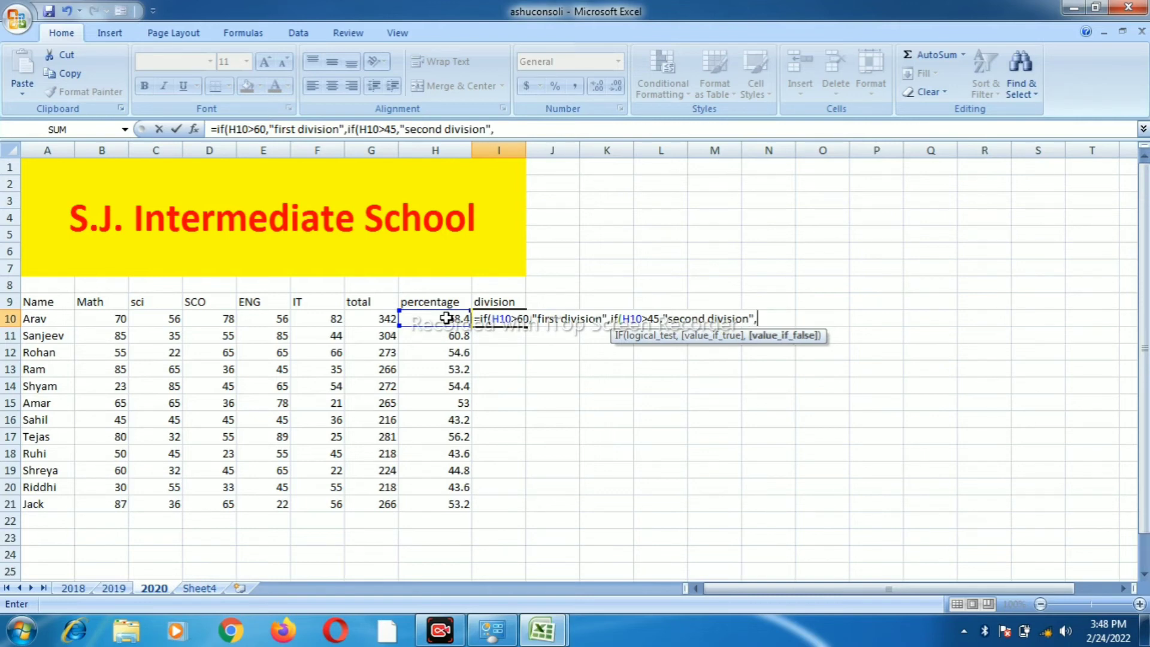
{"action": "type", "text": "if"}
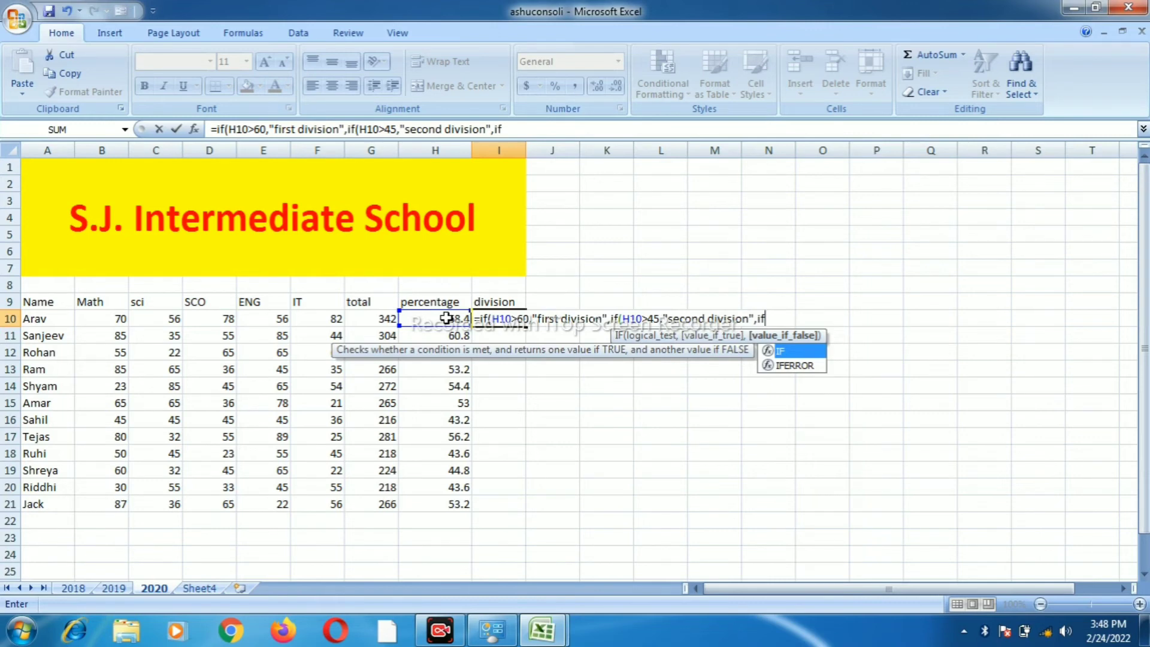
{"action": "type", "text": "("}
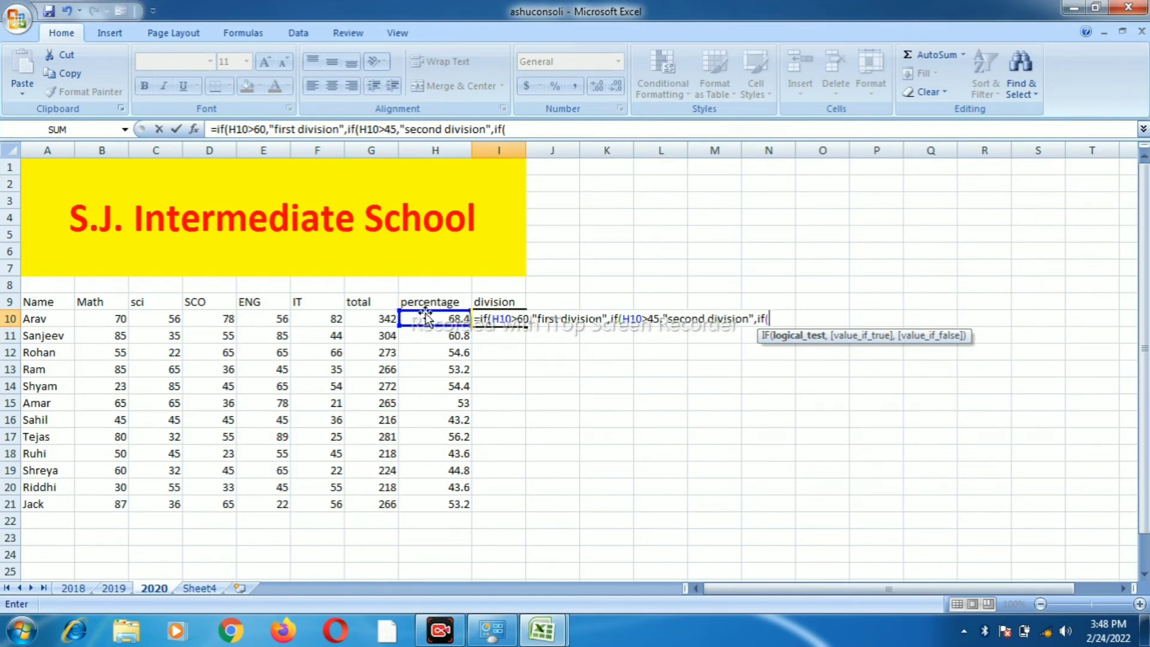
{"action": "left_click", "coordinate": [427, 315]}
{"action": "type", "text": ">"}
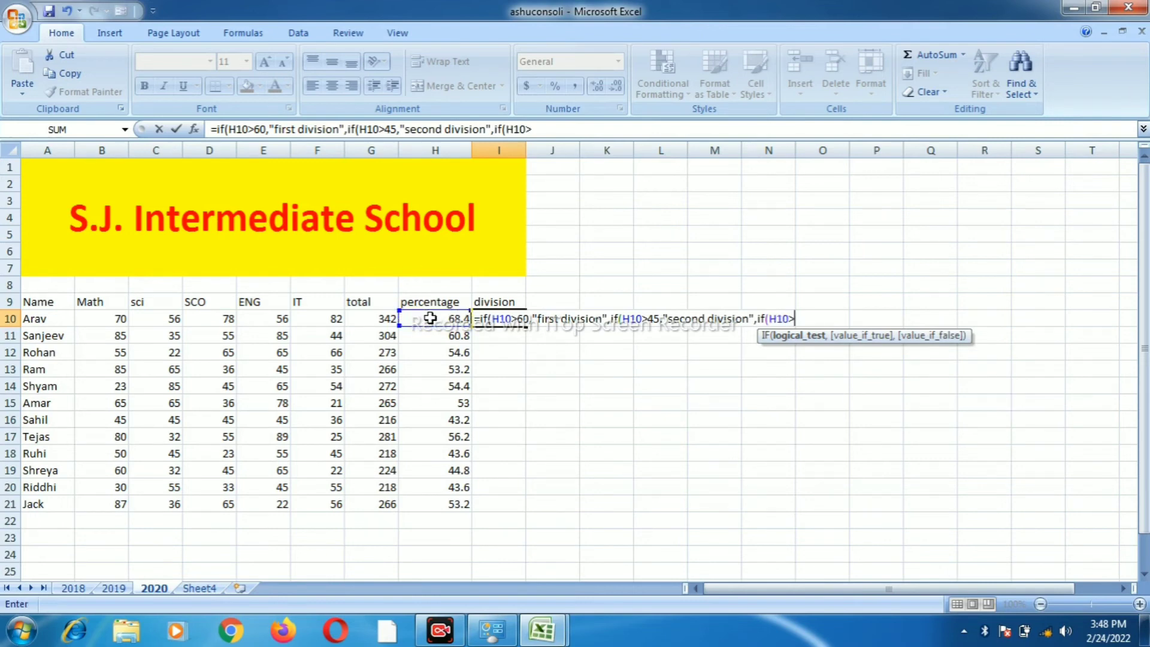
{"action": "type", "text": "33"}
{"action": "type", "text": ","}
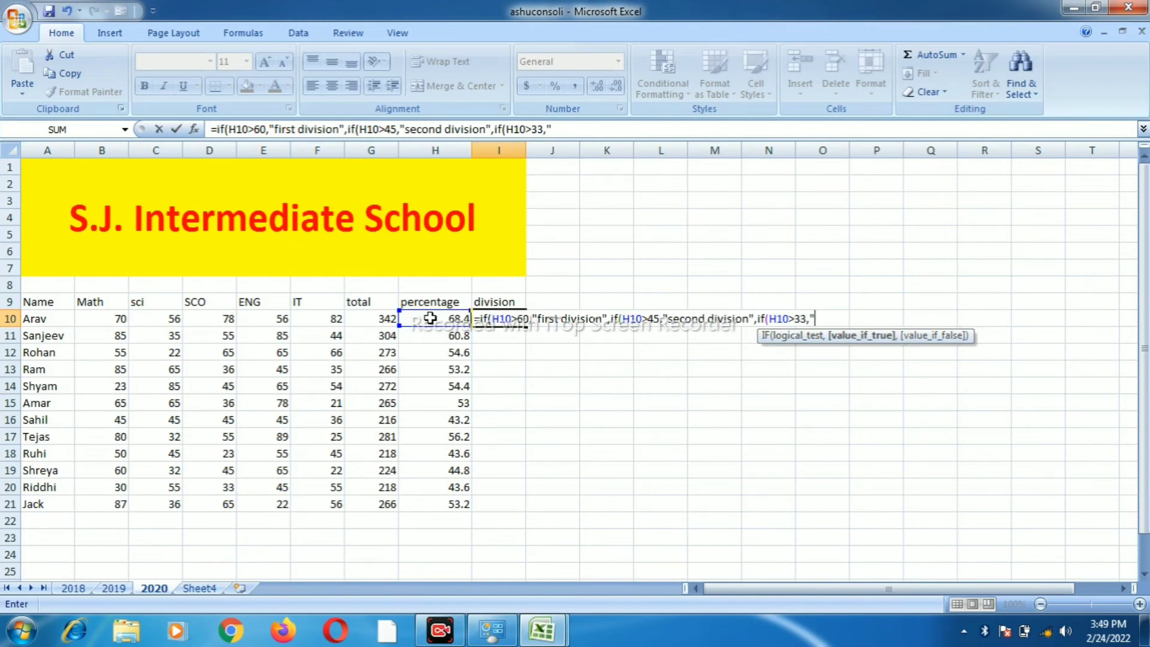
{"action": "type", "text": "\"third division"}
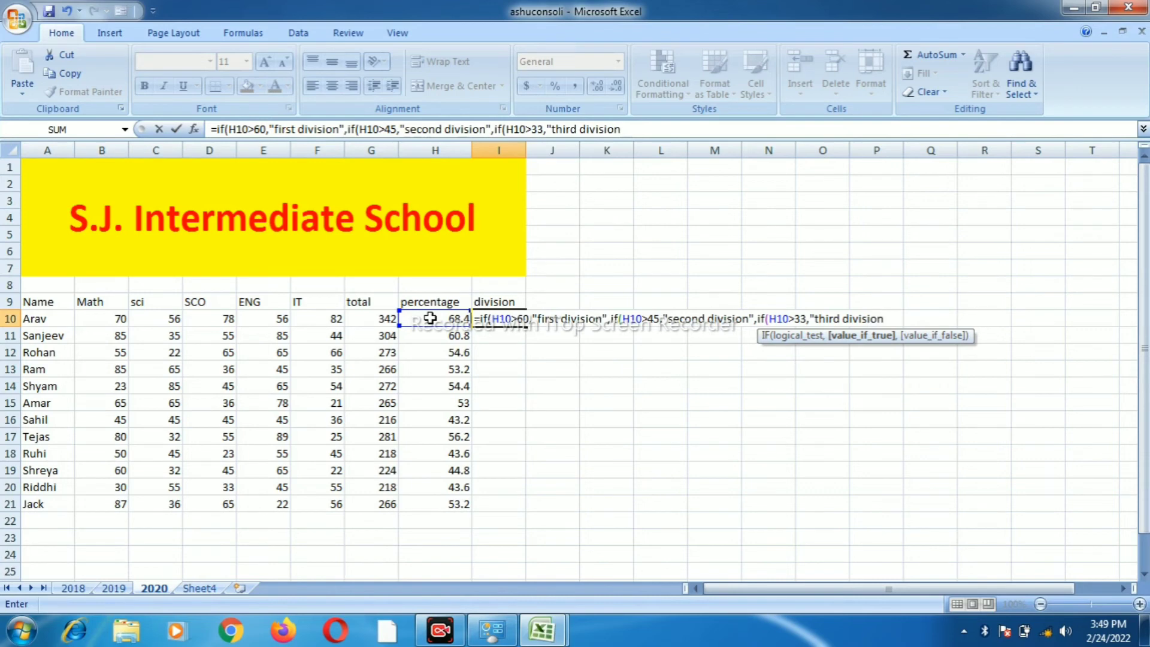
{"action": "type", "text": "\","}
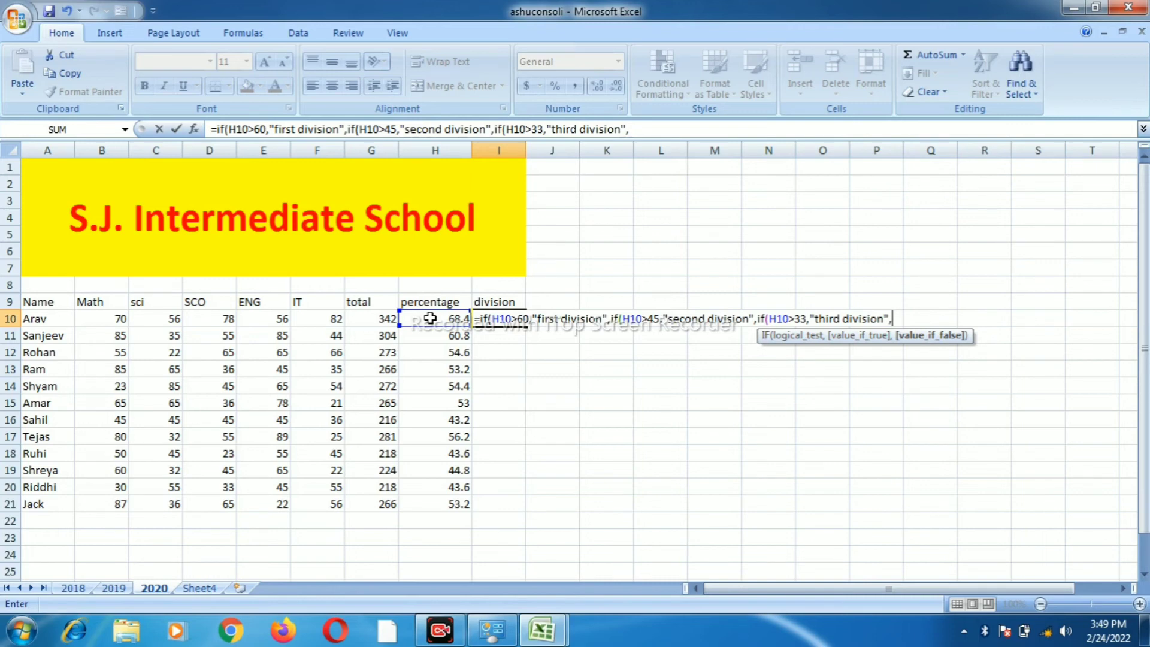
{"action": "type", "text": "\"fail\")))"}
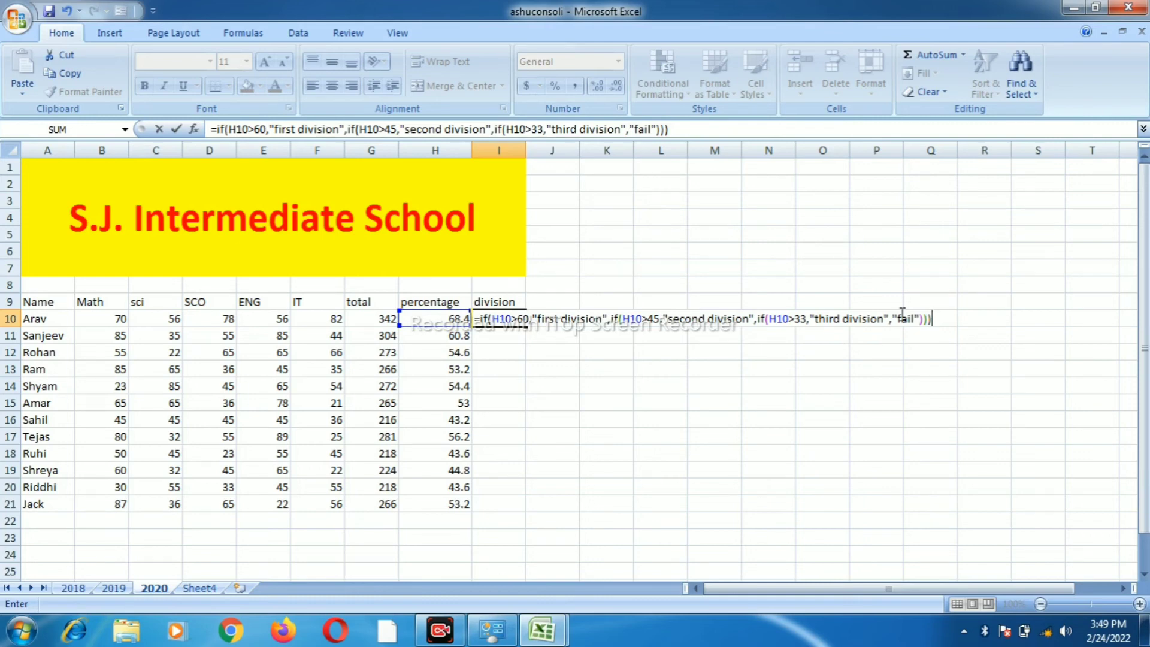
{"action": "key", "text": "Return"}
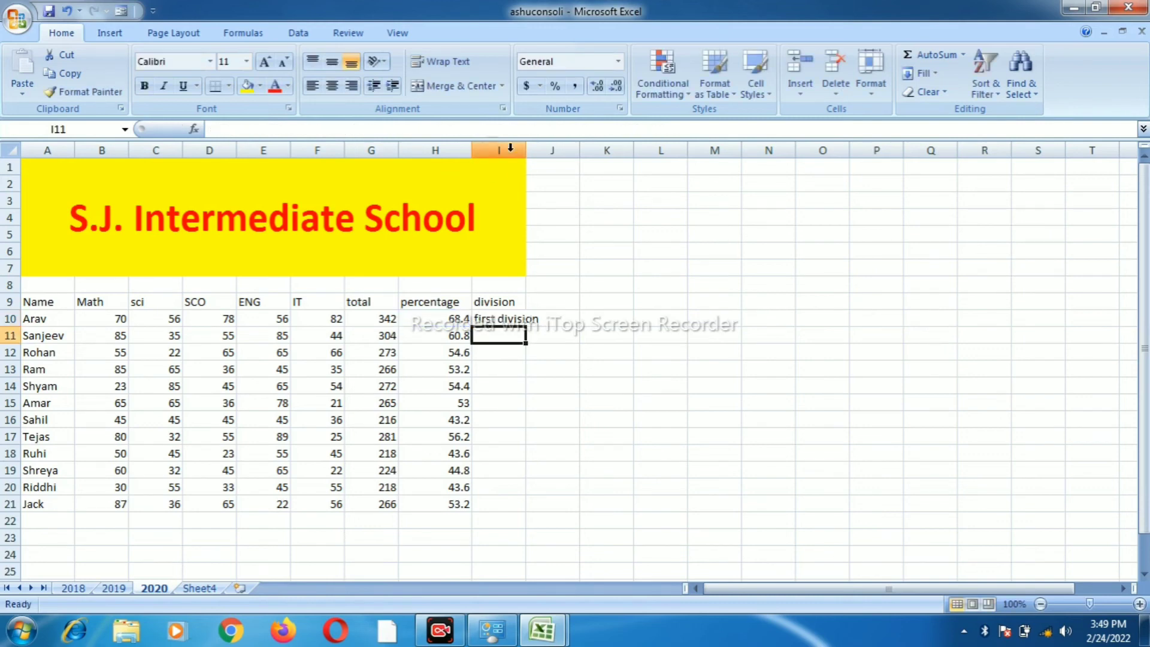
Widen column I and fill the I10 division formula down to I21
{"action": "left_click_drag", "start_coordinate": [525, 150], "coordinate": [570, 157]}
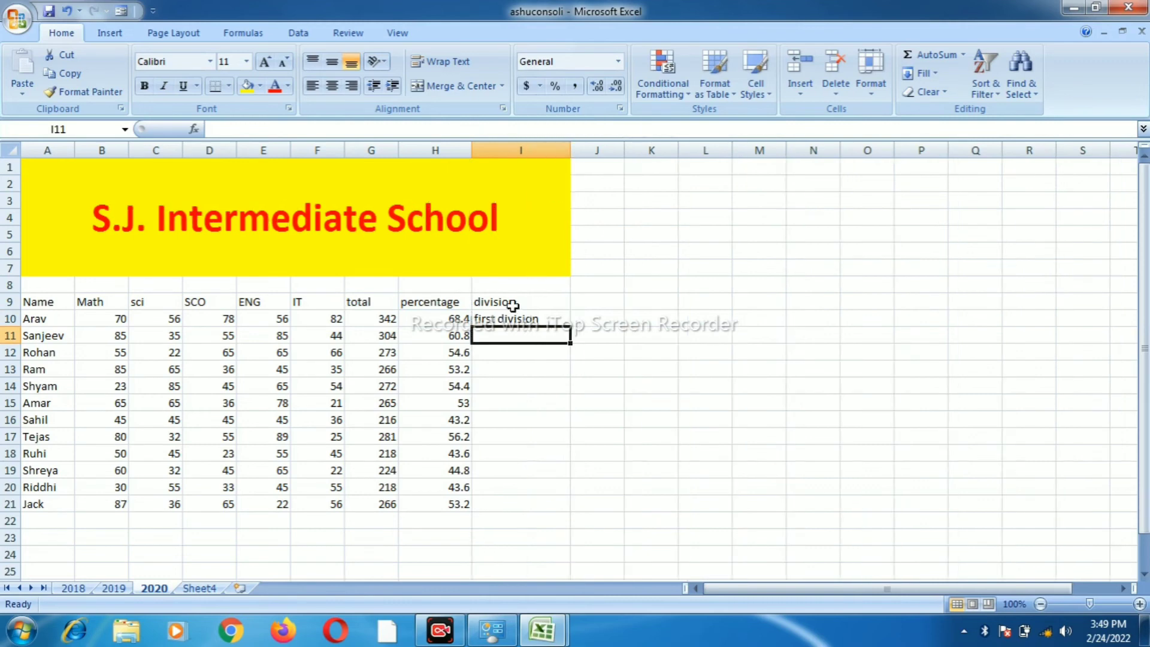
{"action": "left_click", "coordinate": [516, 320]}
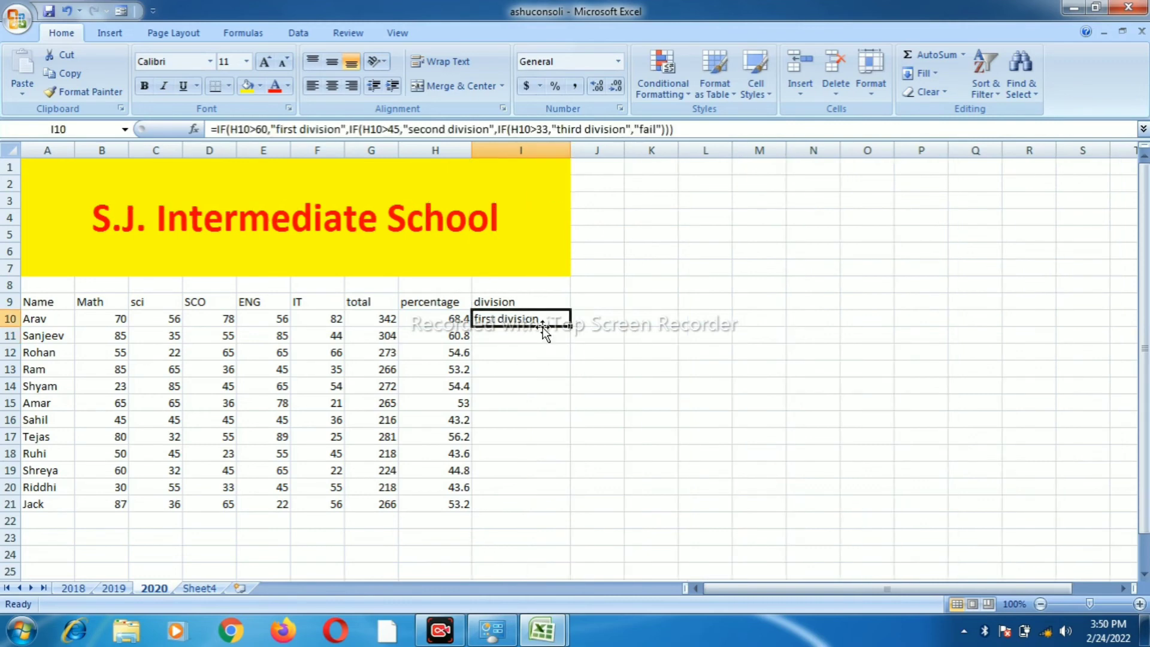
{"action": "left_click", "coordinate": [573, 330]}
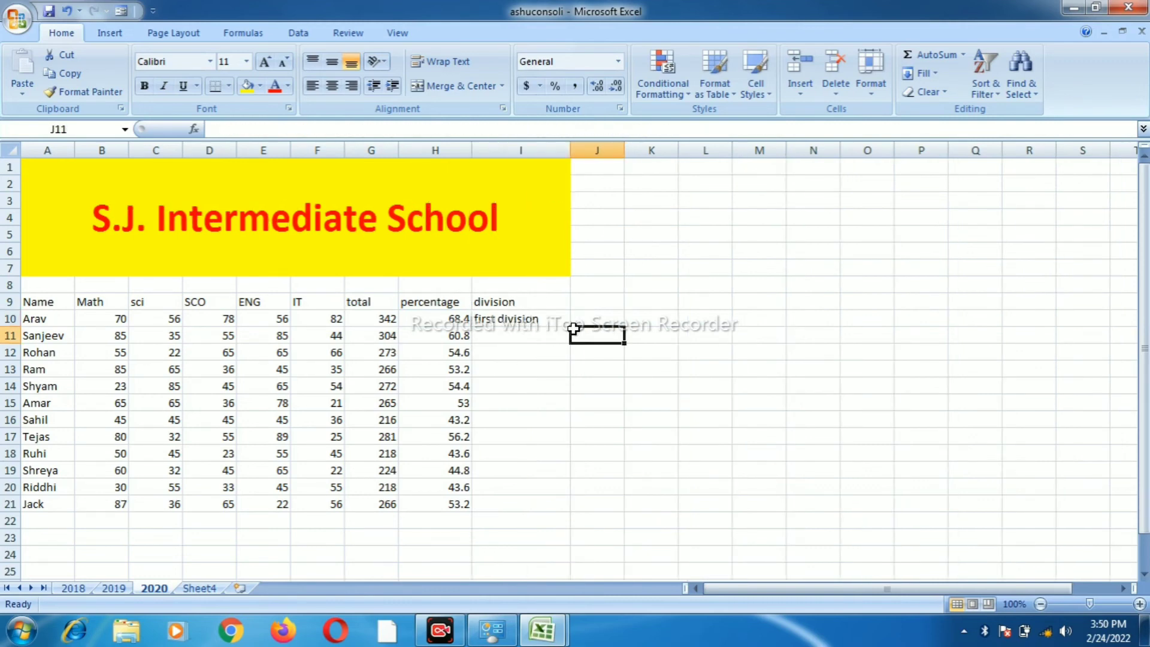
{"action": "left_click", "coordinate": [544, 321]}
{"action": "left_click_drag", "start_coordinate": [563, 328], "coordinate": [552, 509]}
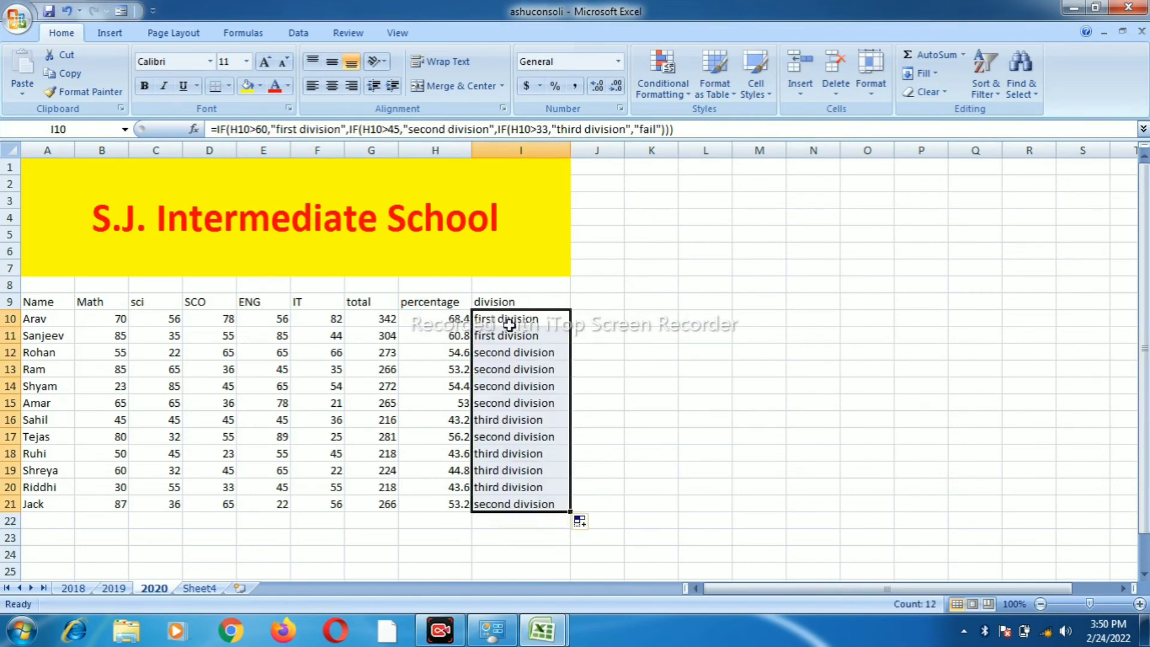
Make headings A9:I9 bold at 14 pt and widen column H for the percentage heading
{"action": "left_click", "coordinate": [34, 302]}
{"action": "left_click_drag", "start_coordinate": [131, 320], "coordinate": [479, 302]}
{"action": "left_click", "coordinate": [145, 86]}
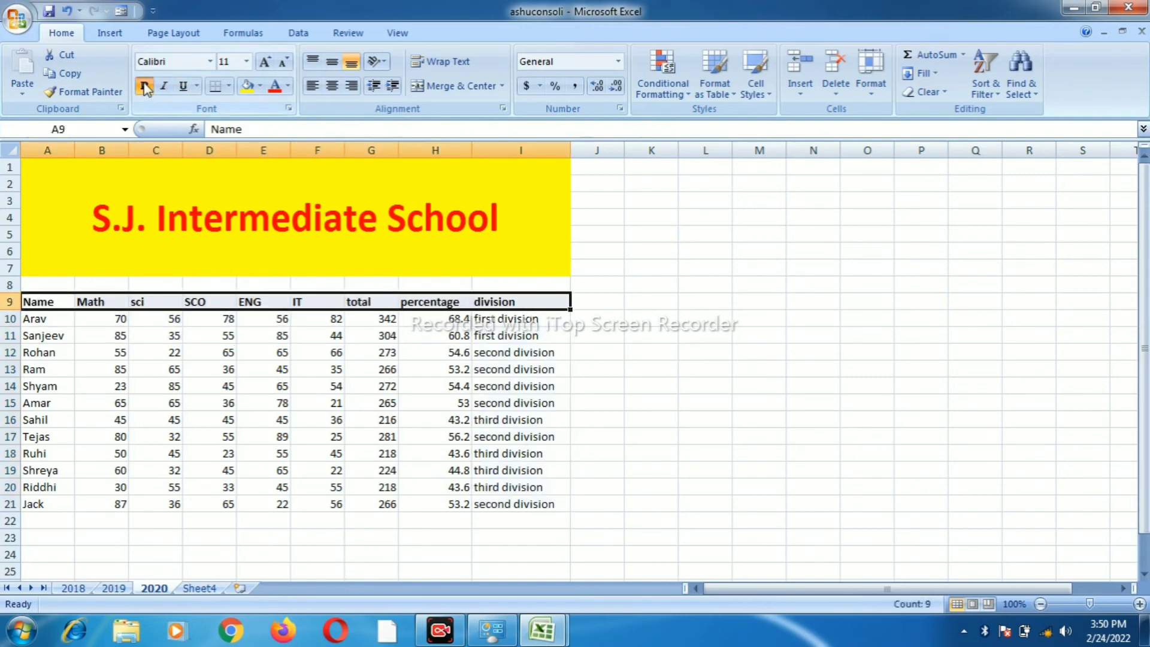
{"action": "left_click", "coordinate": [144, 86]}
{"action": "left_click", "coordinate": [145, 86]}
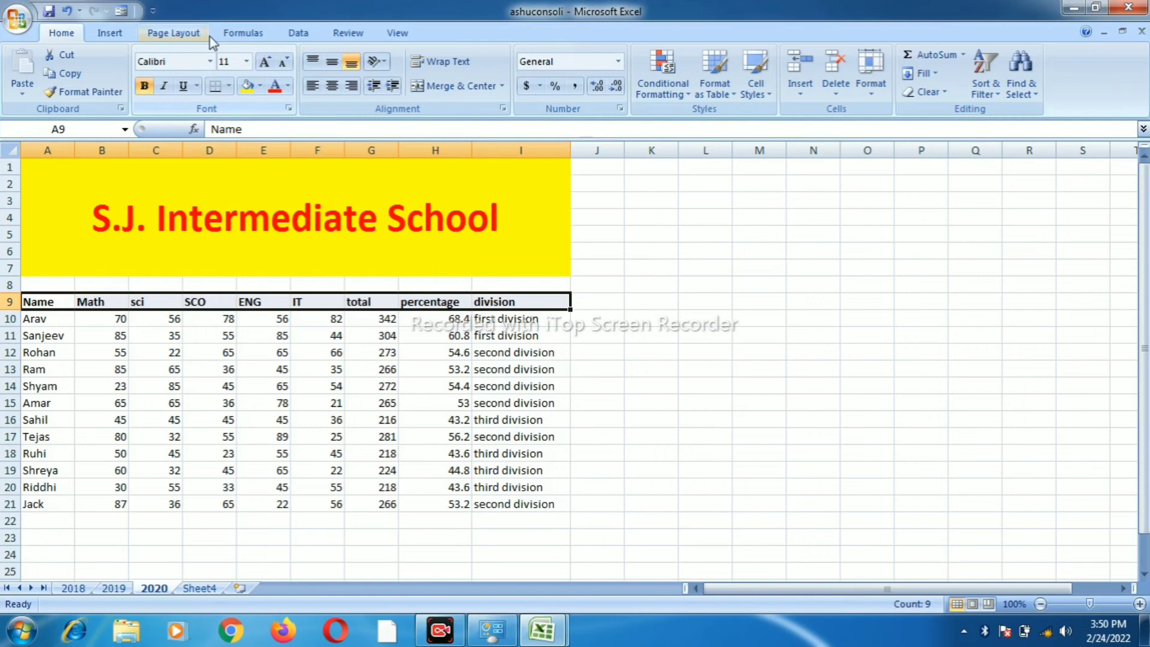
{"action": "left_click", "coordinate": [265, 62]}
{"action": "left_click", "coordinate": [266, 62]}
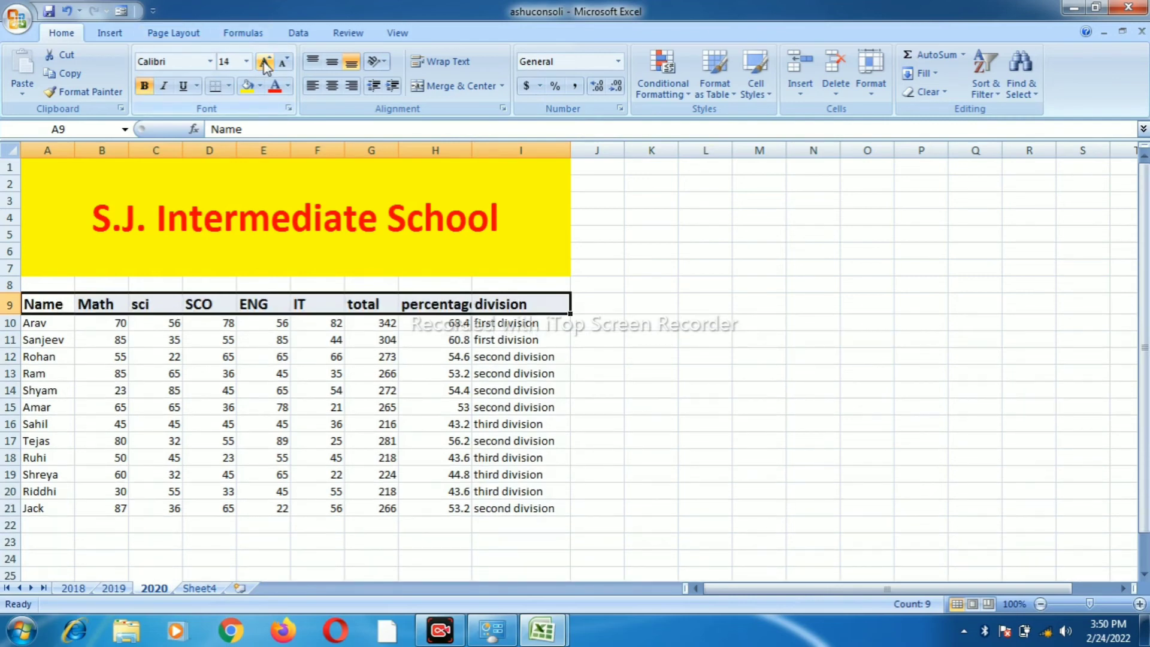
{"action": "left_click_drag", "start_coordinate": [472, 150], "coordinate": [488, 154]}
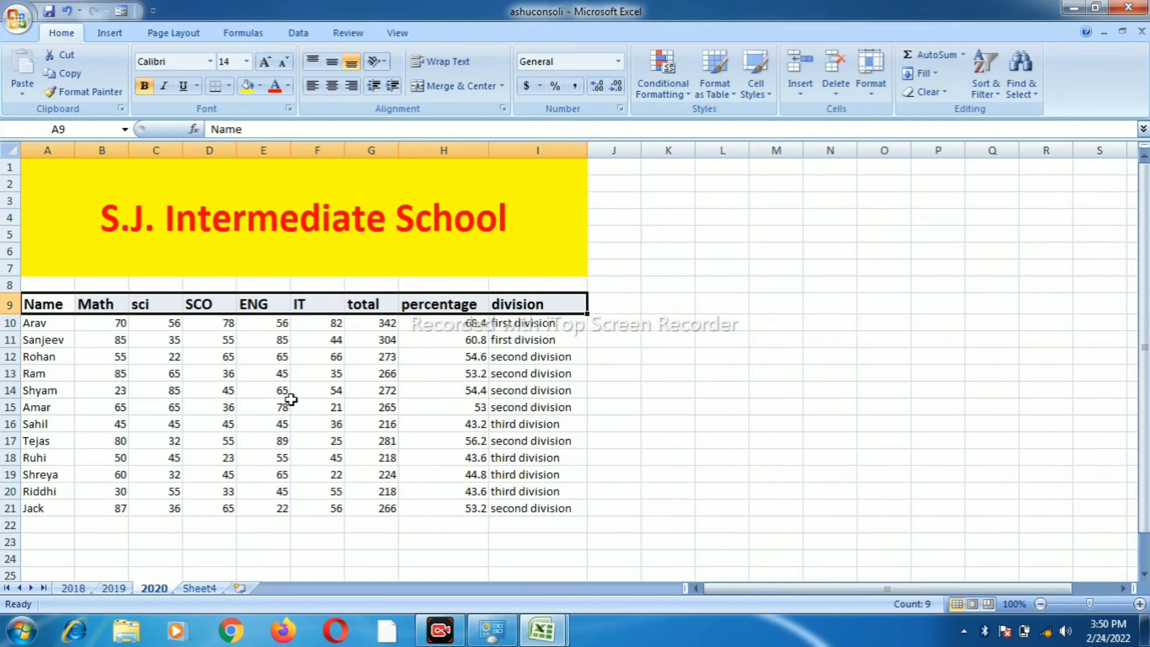
{"action": "left_click", "coordinate": [307, 377]}
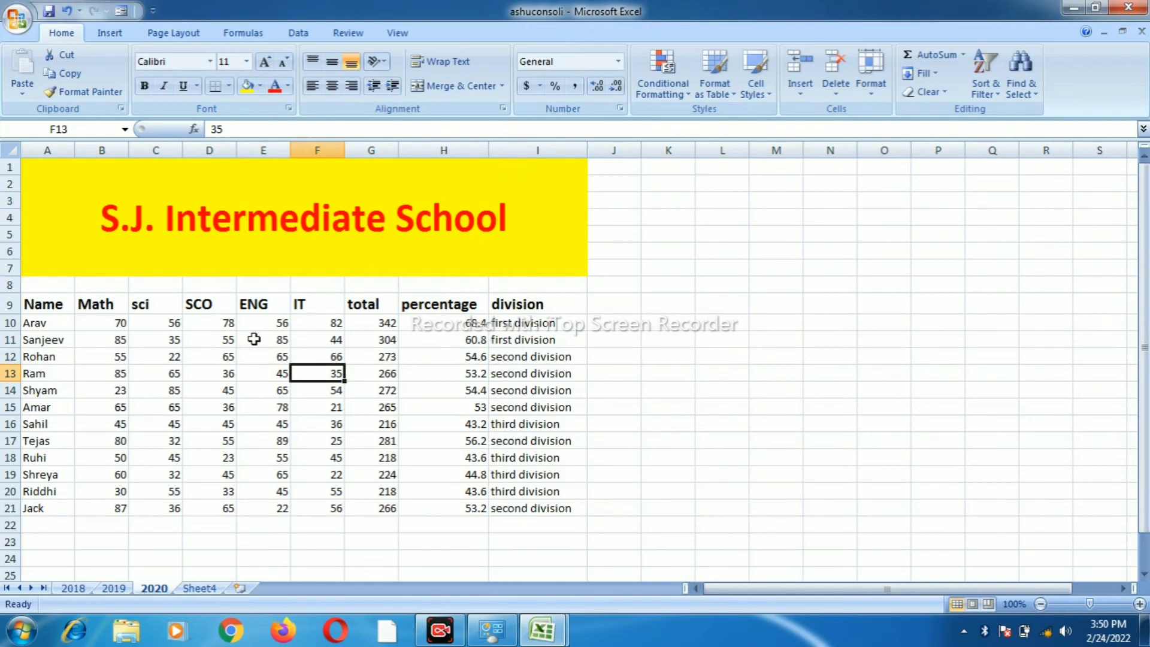
Enter 12 as the Math, sci and SCO marks in B11, C11 and D11
{"action": "left_click", "coordinate": [118, 342]}
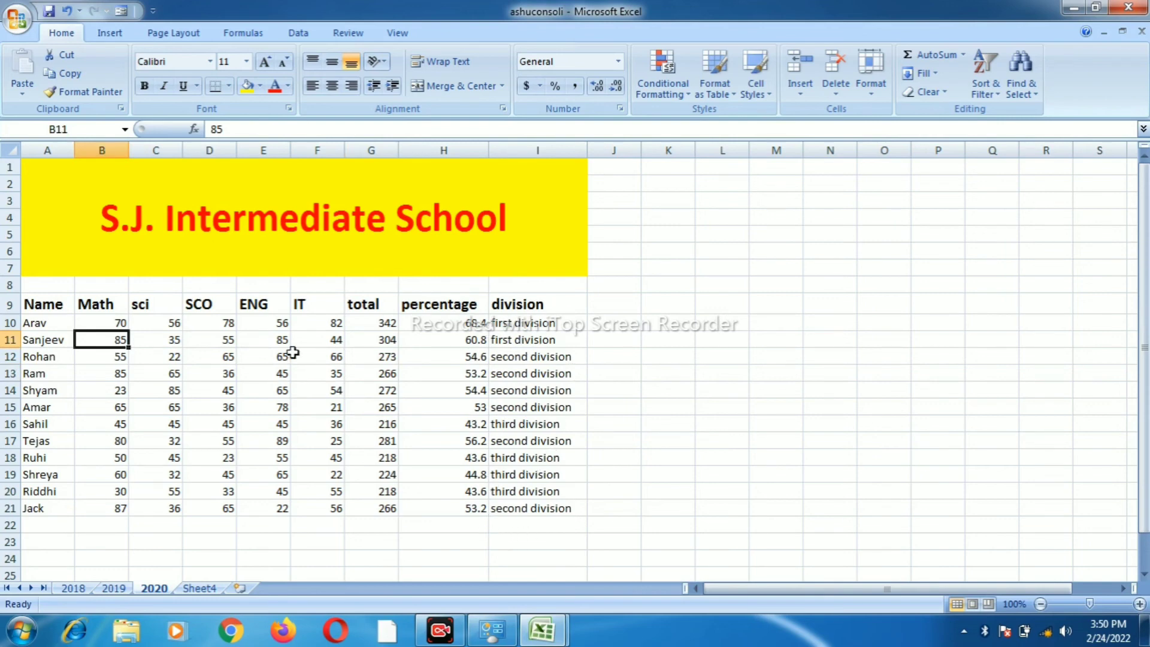
{"action": "type", "text": "12"}
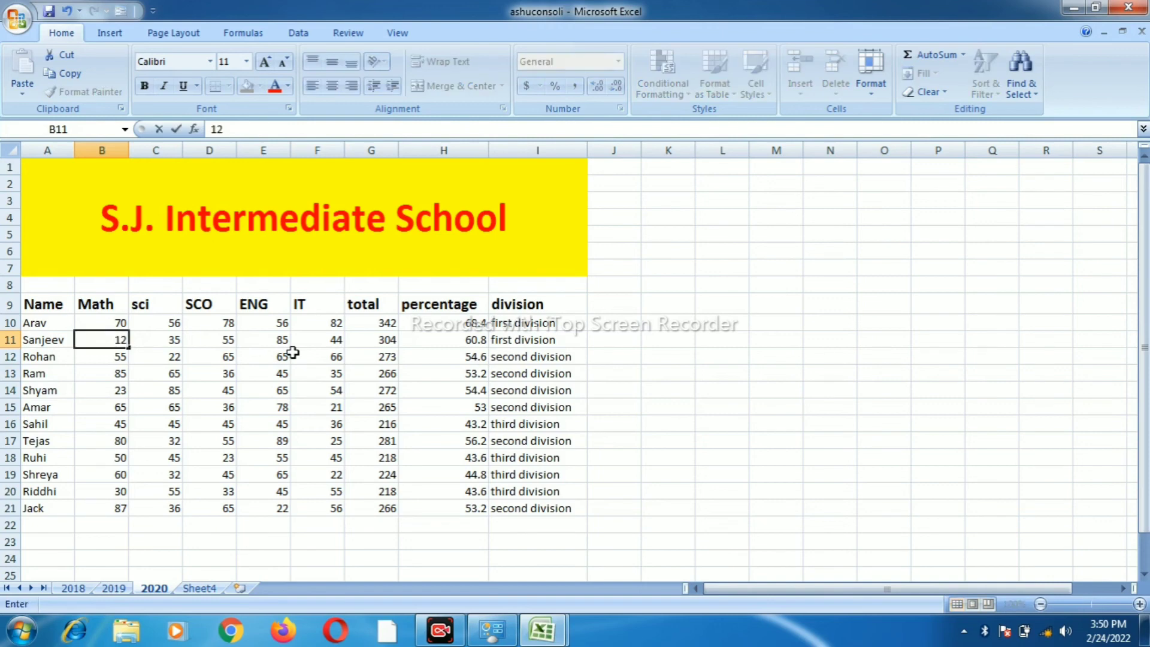
{"action": "left_click", "coordinate": [163, 346]}
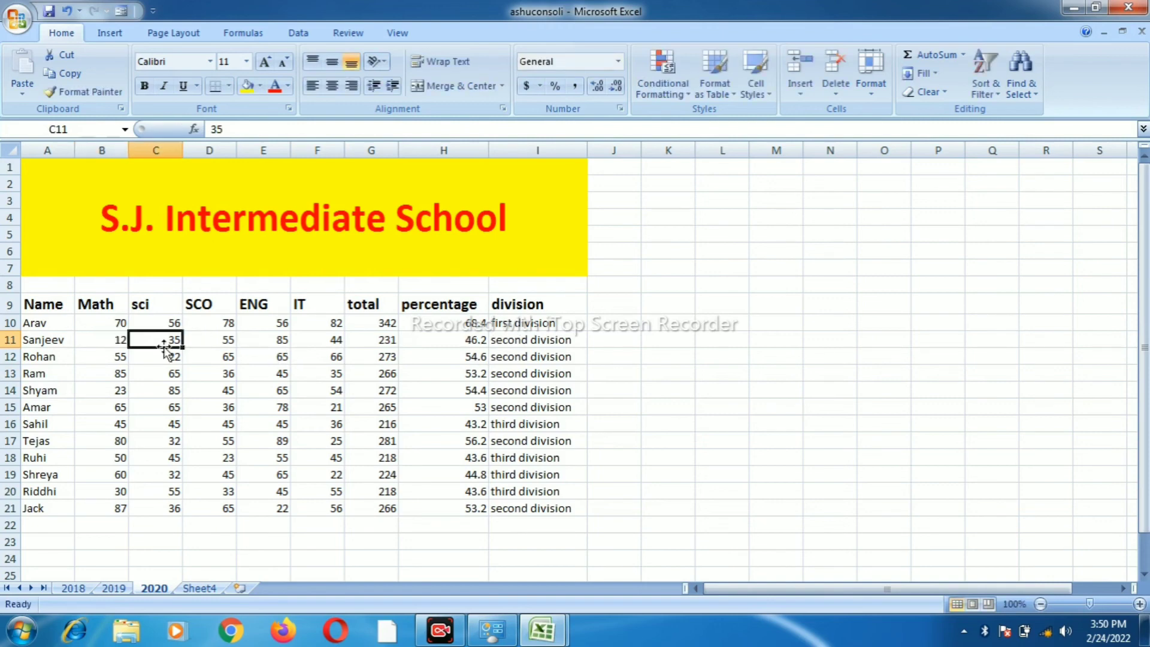
{"action": "type", "text": "12"}
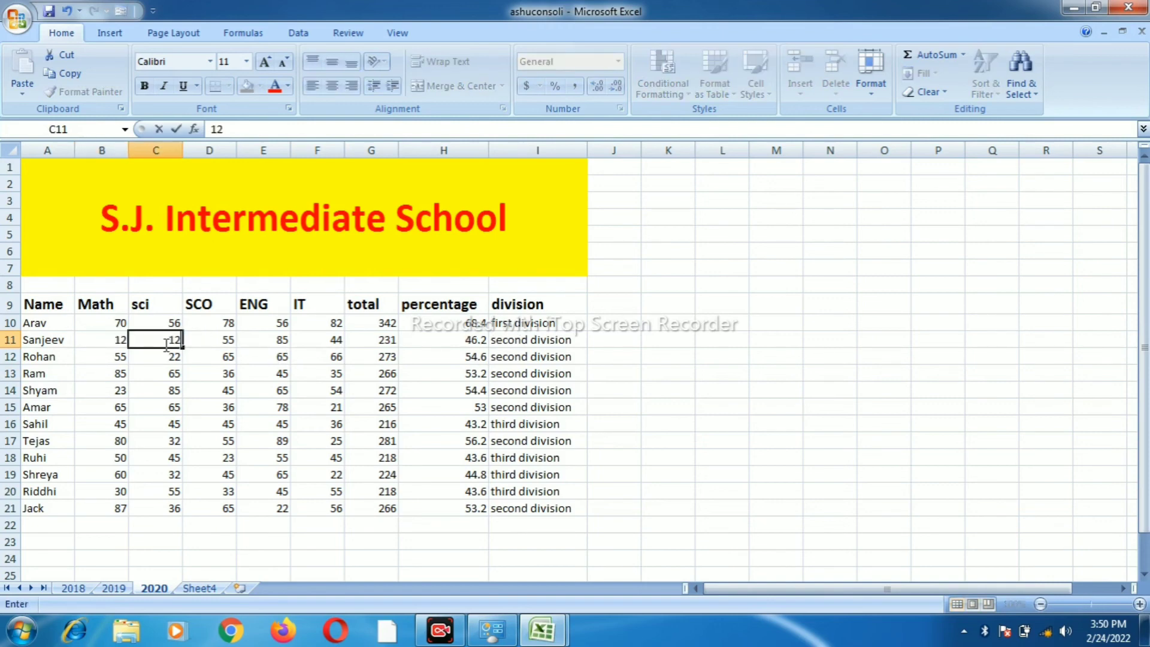
{"action": "left_click", "coordinate": [227, 337]}
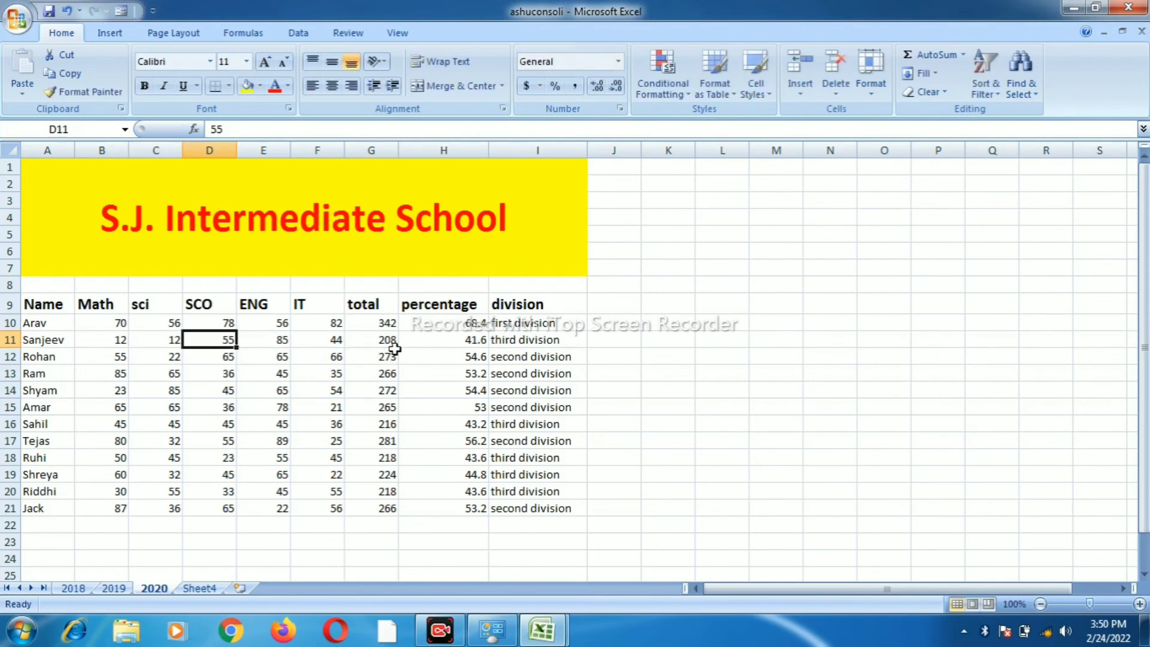
{"action": "type", "text": "12"}
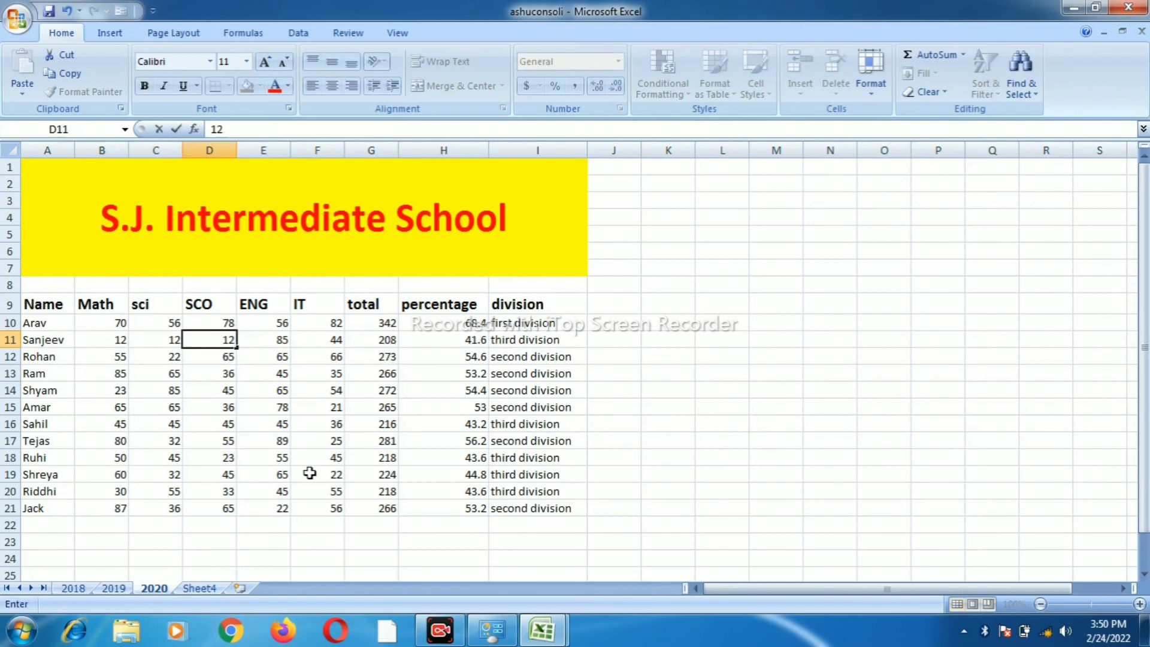
{"action": "left_click", "coordinate": [321, 354]}
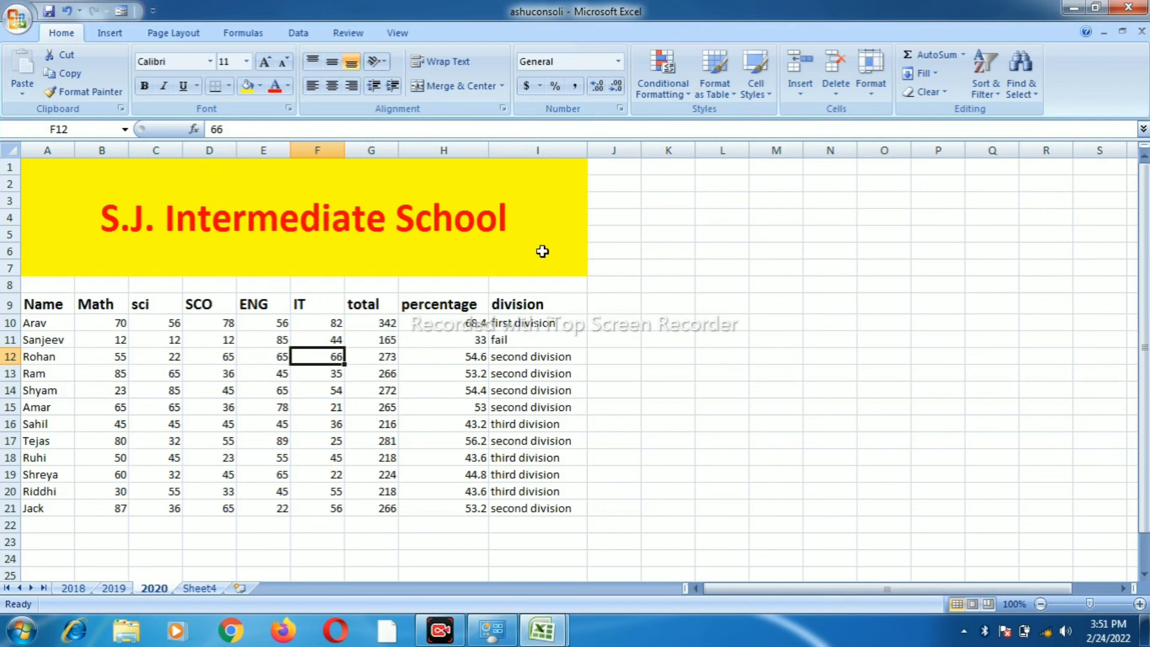
Check the percentage formula in H14 and the marks in D13 and F15
{"action": "left_click", "coordinate": [446, 388]}
{"action": "left_click", "coordinate": [221, 376]}
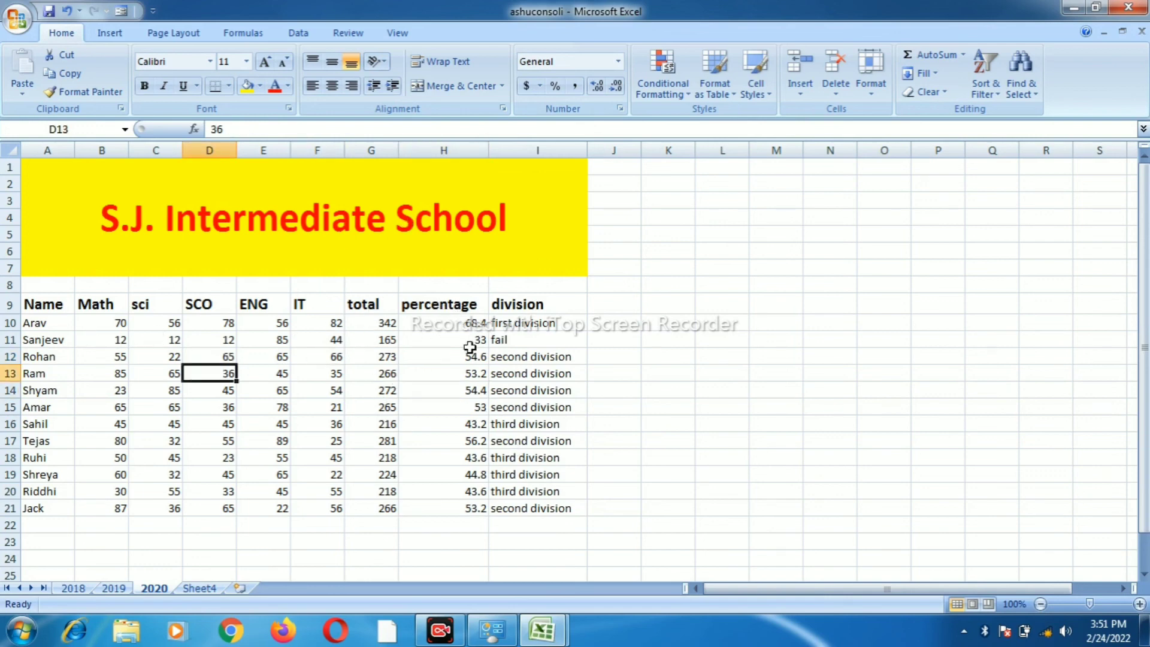
{"action": "left_click", "coordinate": [300, 407]}
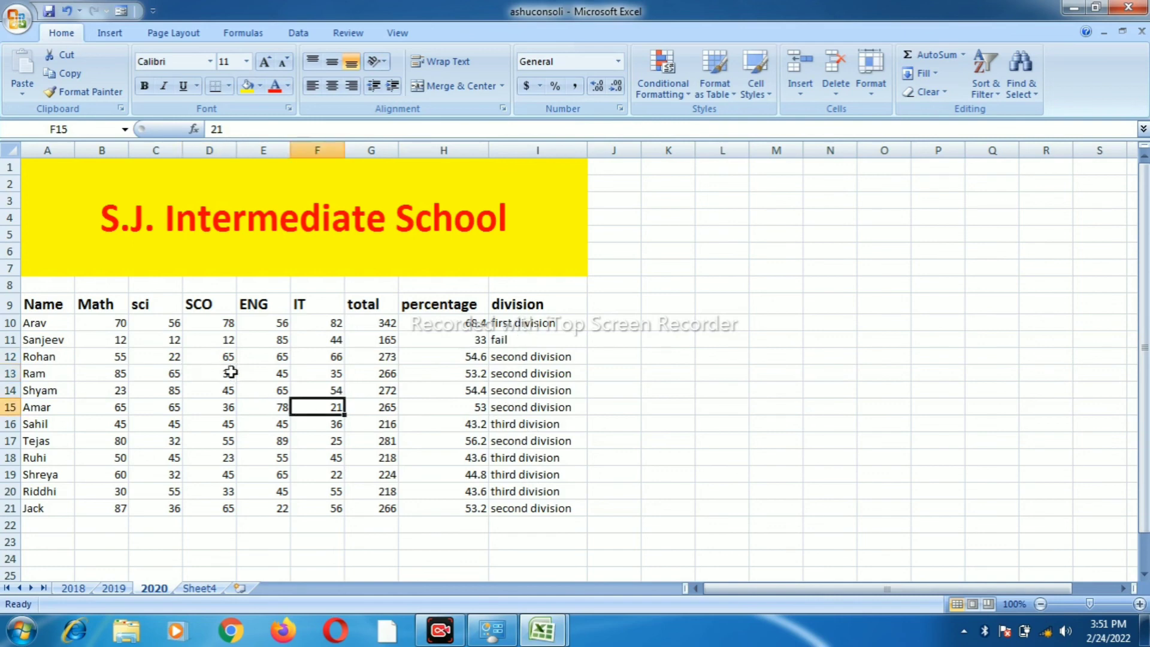